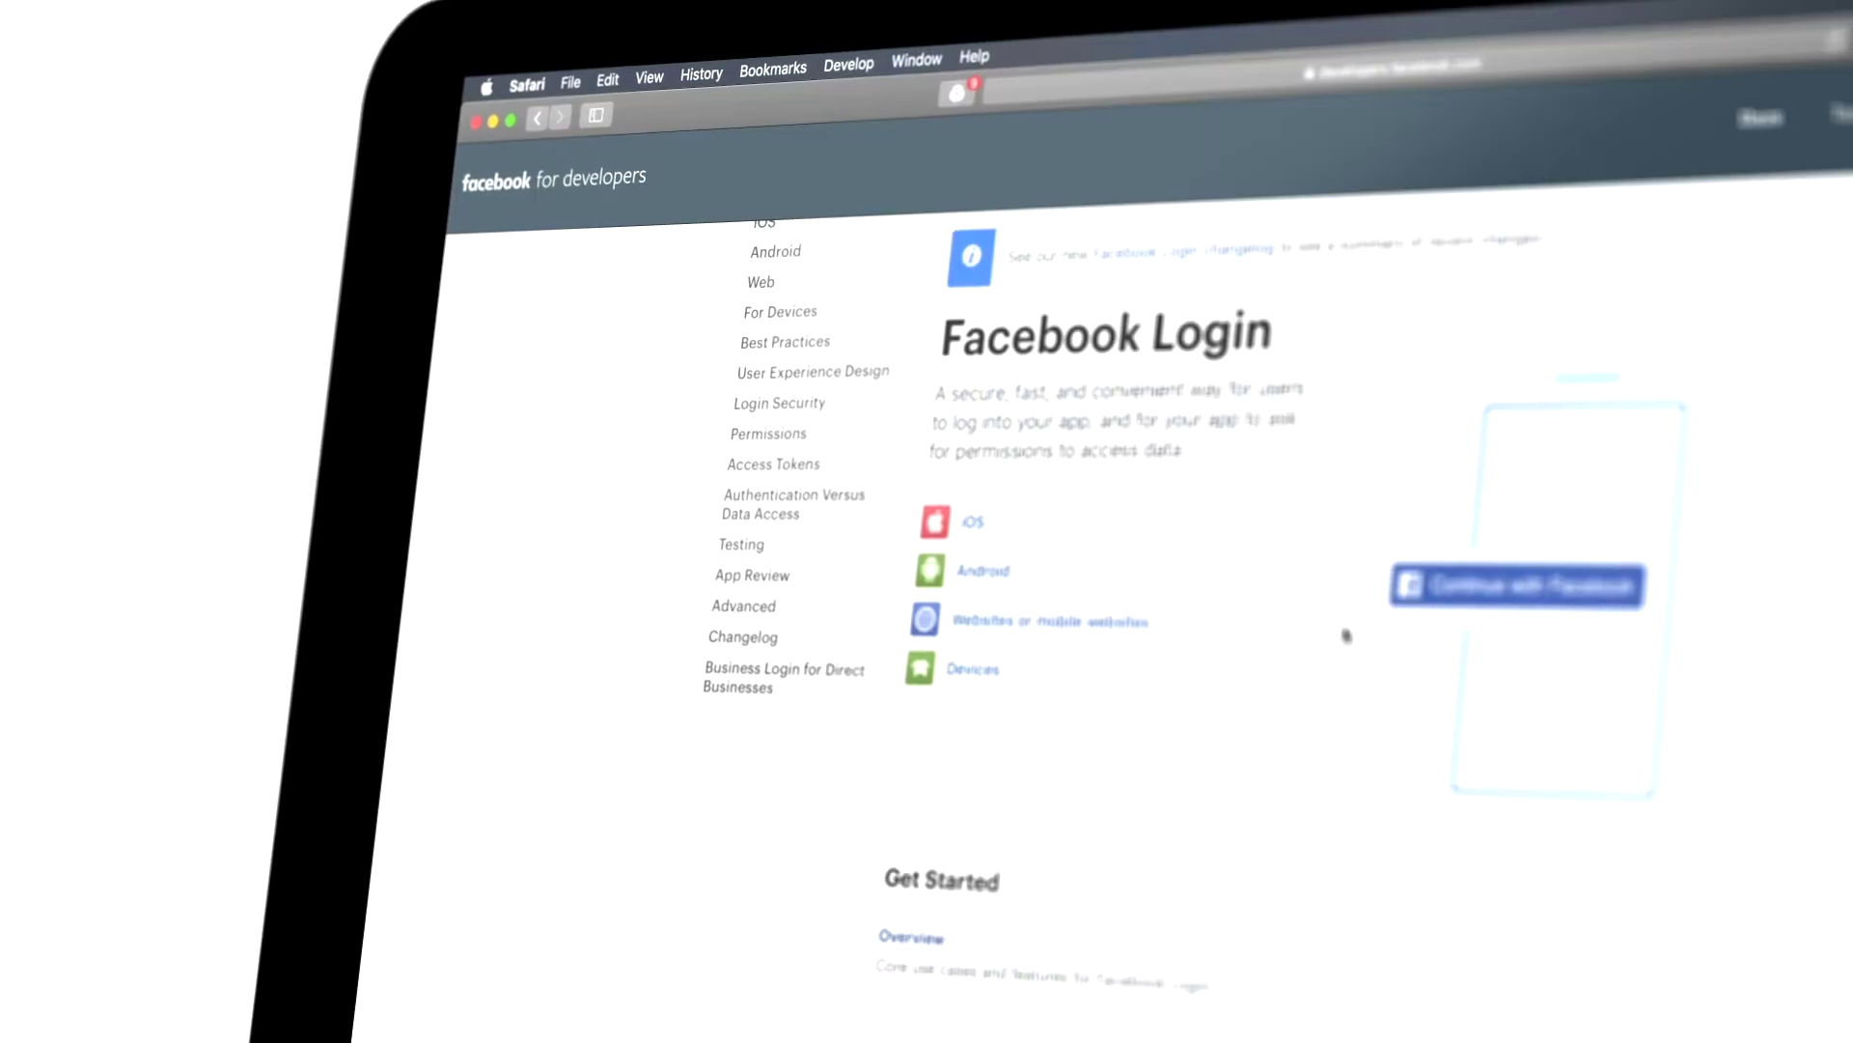
Step: Scroll the PrivacyFlash Pro wizard and policy preview to see the pre-selected Camera and AdColony entries
scroll(1236, 627, down, 5)
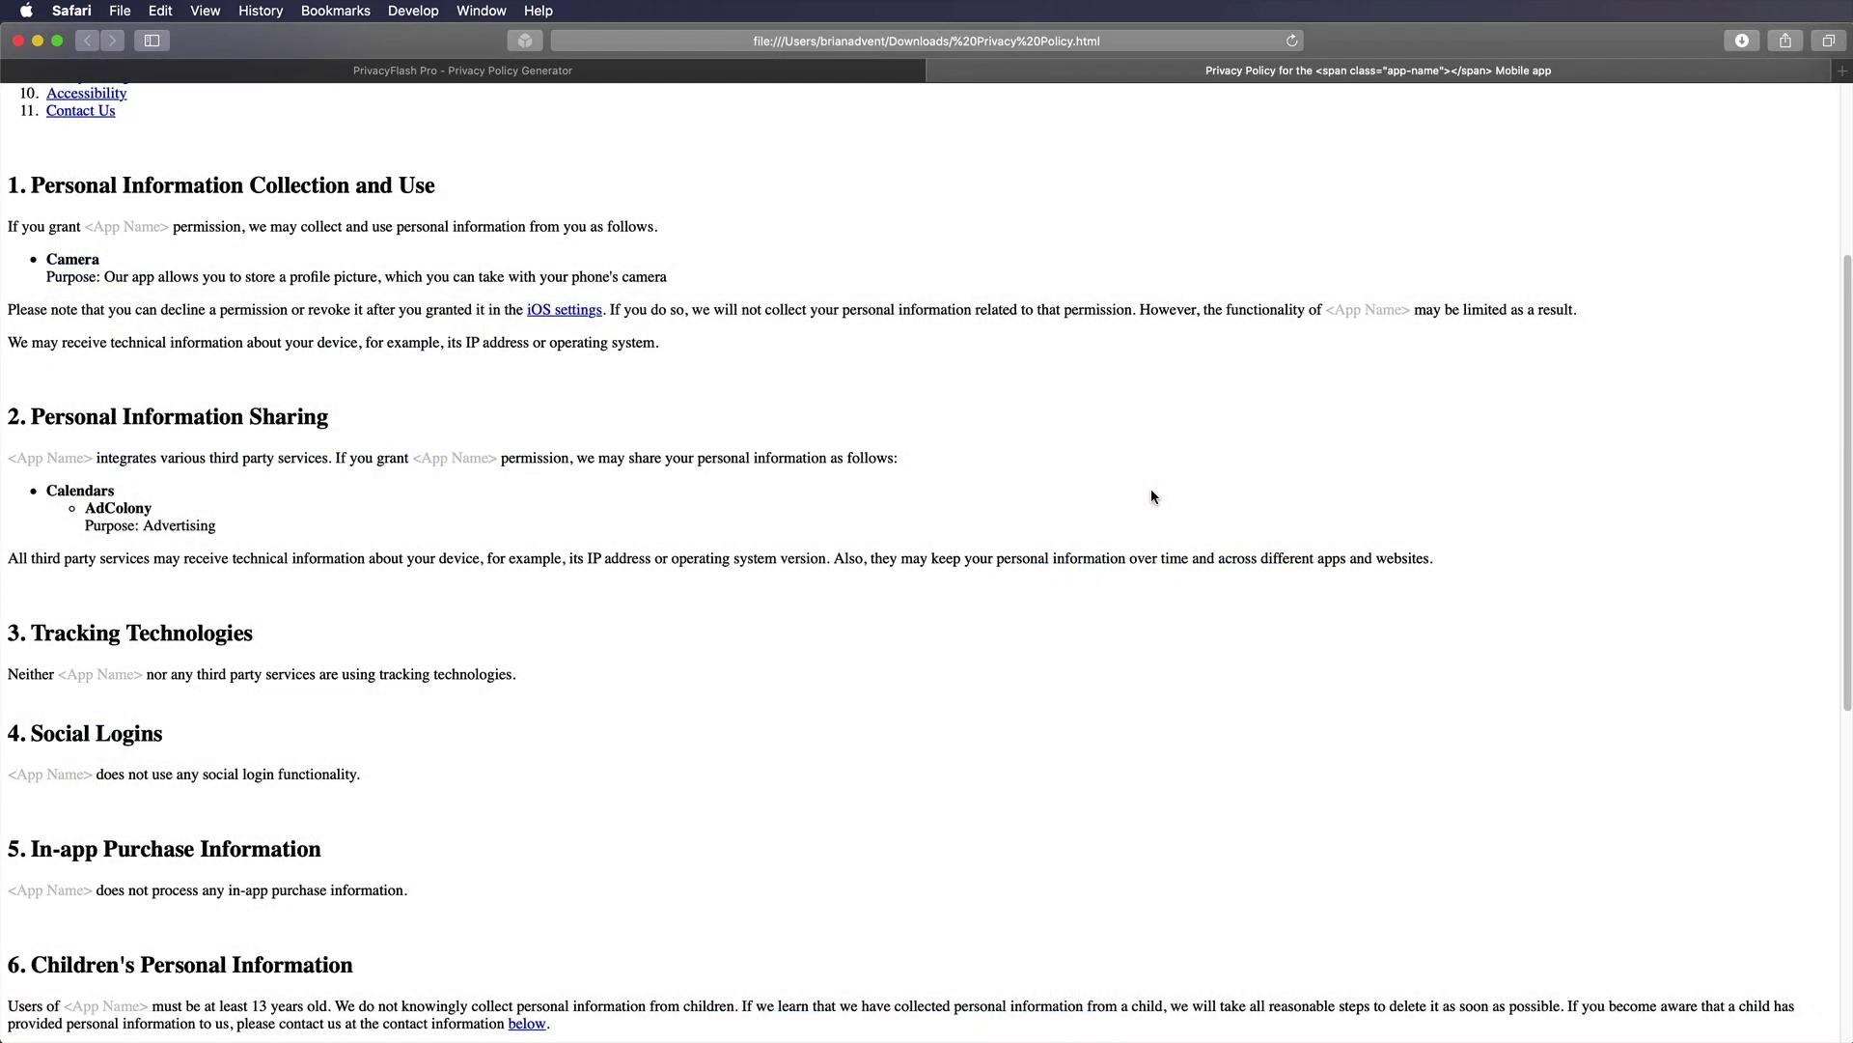
Step: Scroll the exported Privacy Policy.html page down to its closing sections
scroll(1151, 489, down, 5)
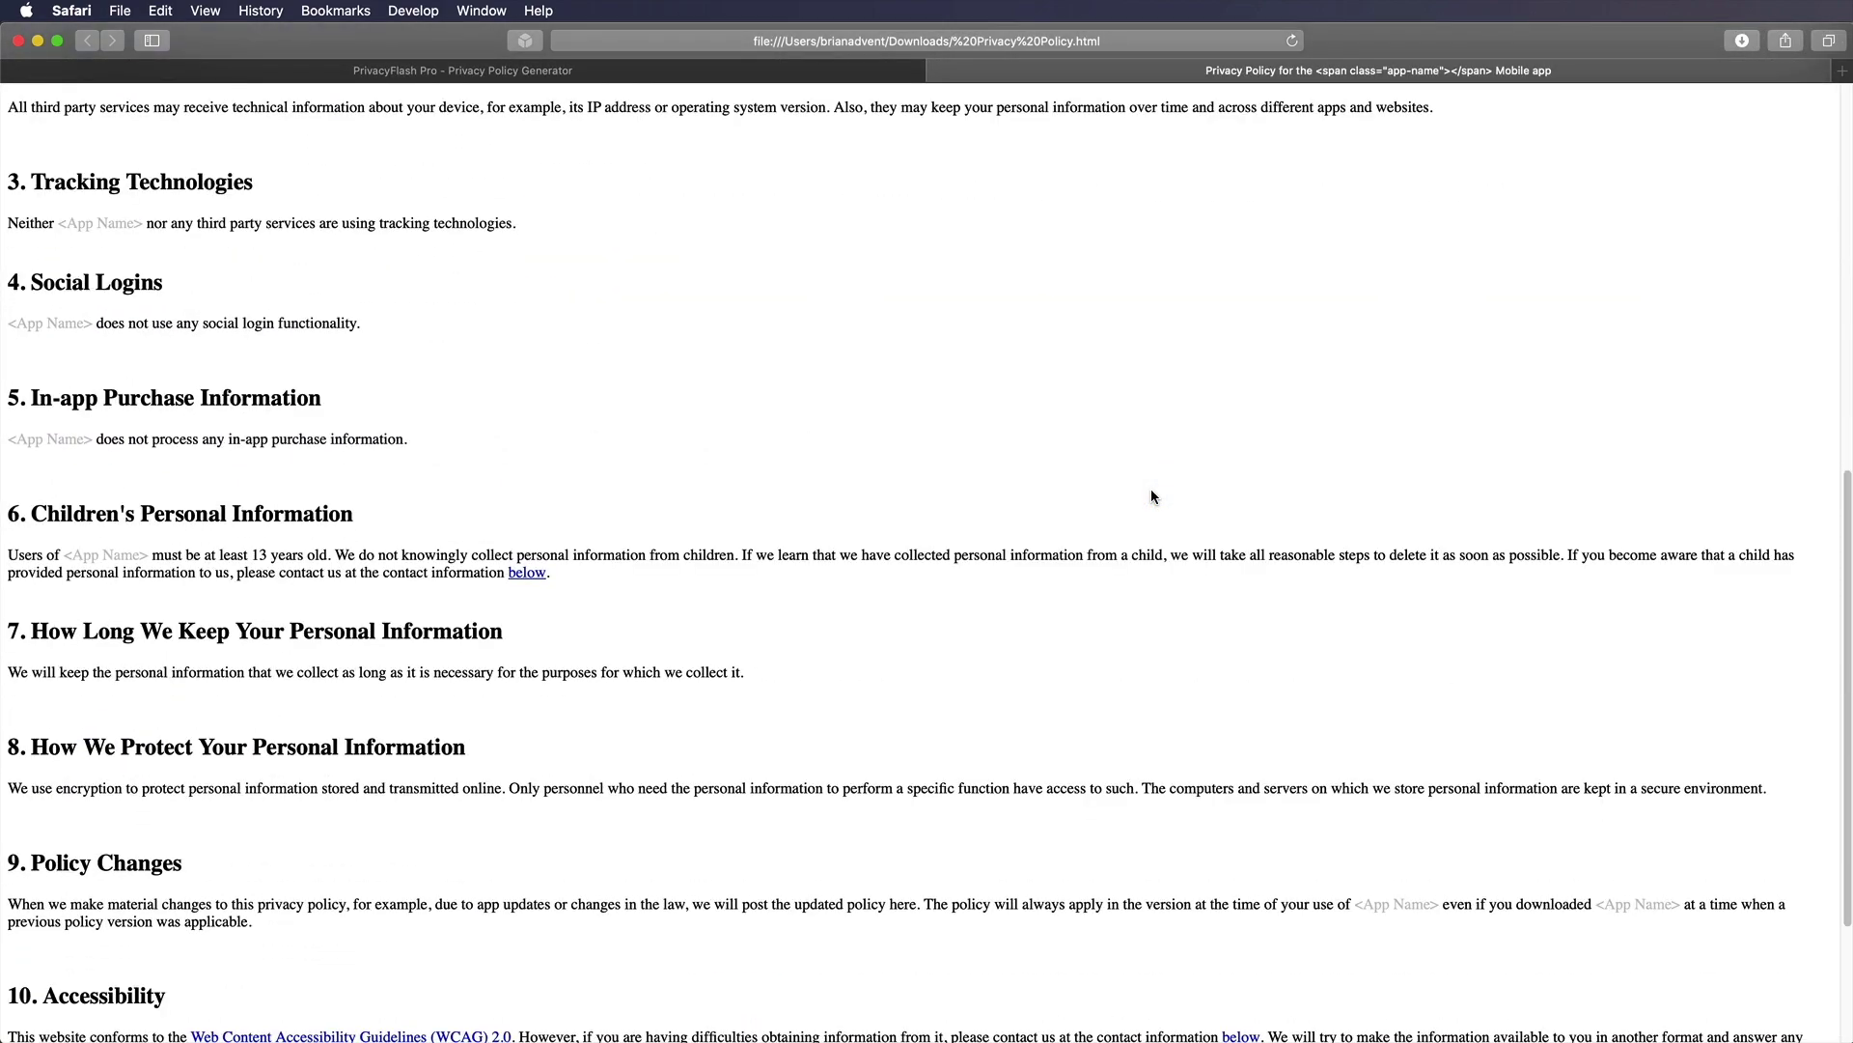
scroll(1152, 495, down, 3)
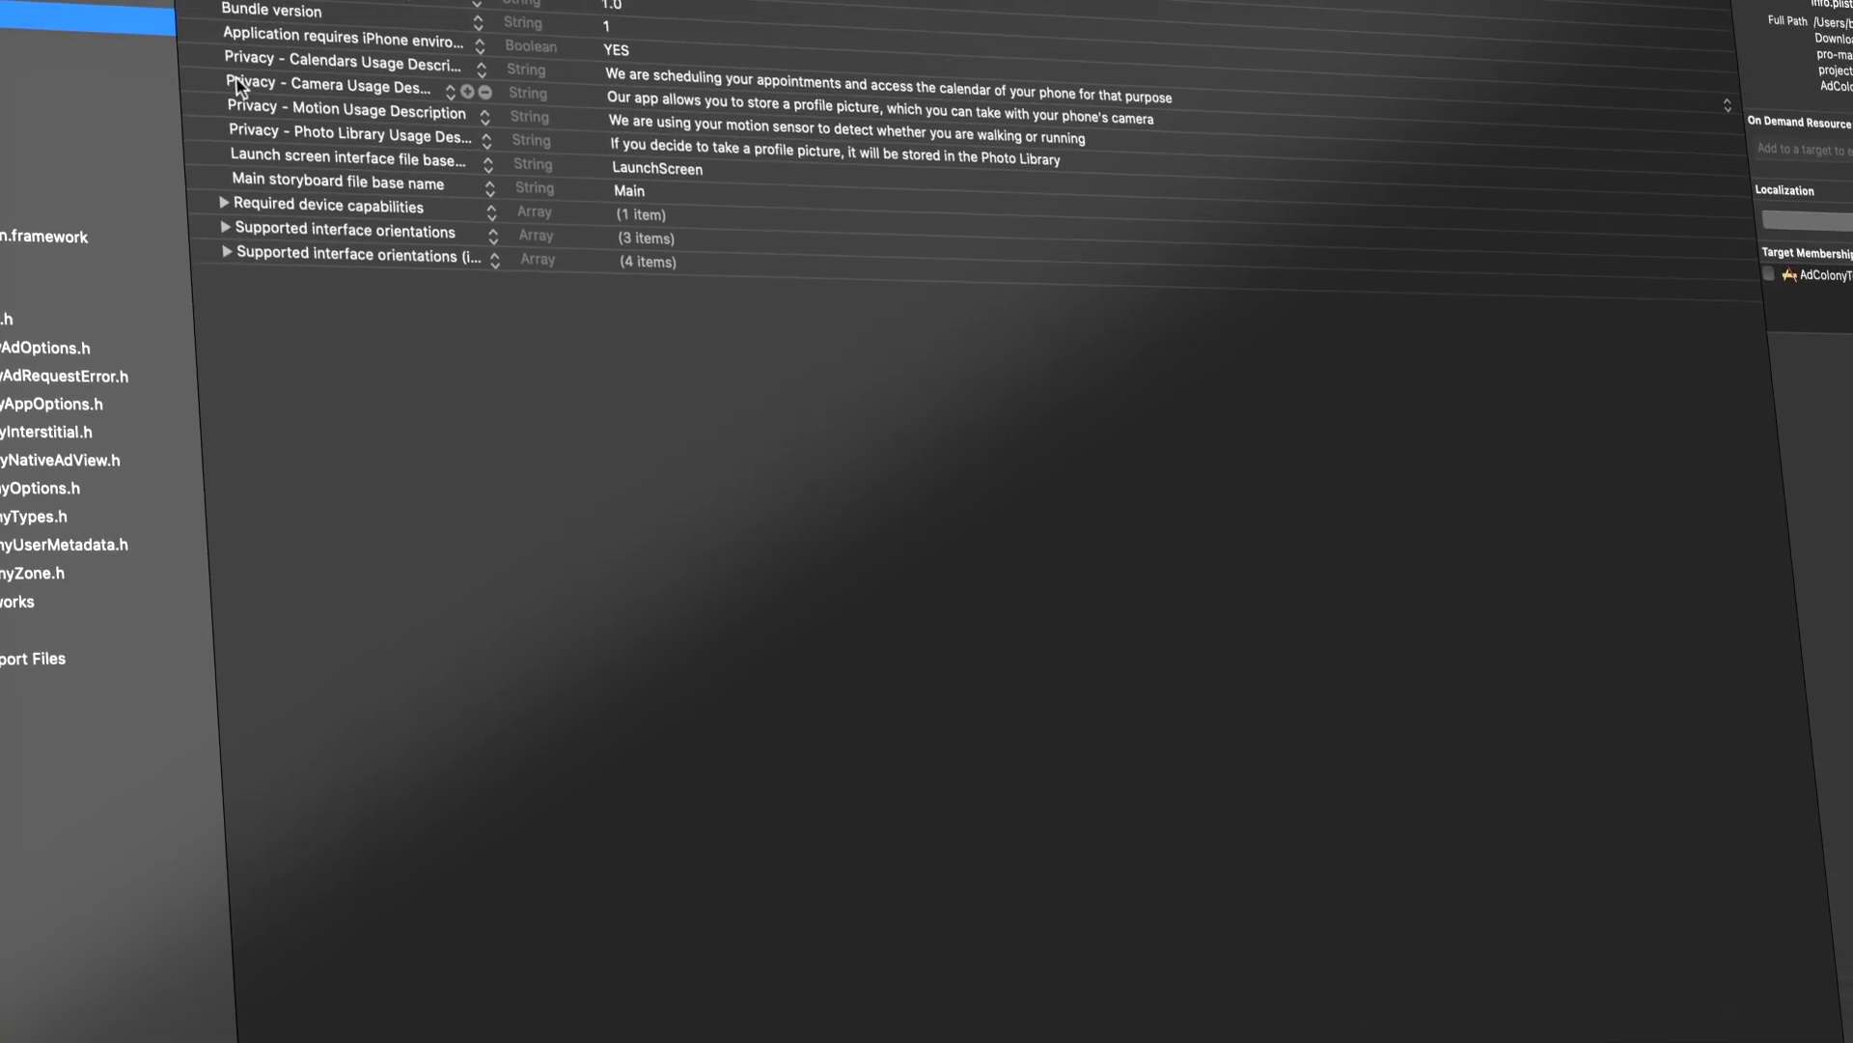
Step: Edit the value of Privacy - Calendars Usage Description in Info.plist
double_click(748, 27)
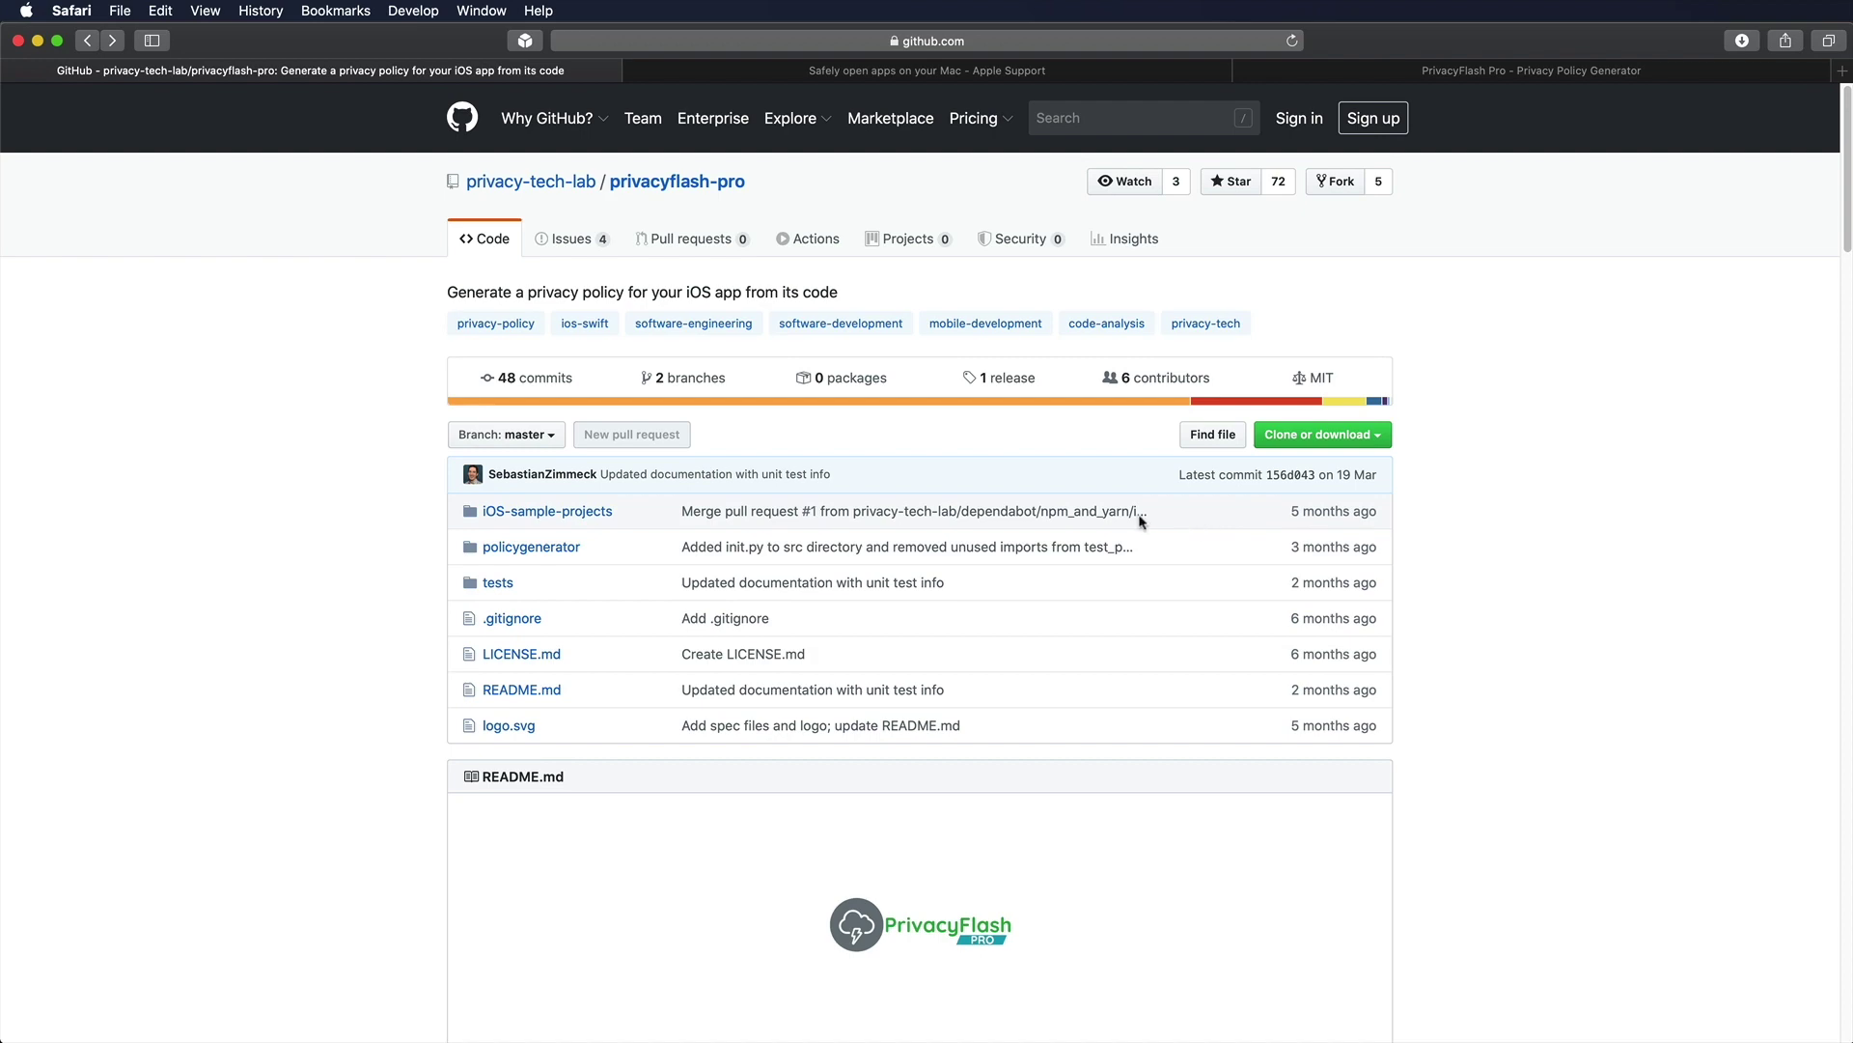
Step: Scroll the privacyflash-pro README down to its Installing and Running section
scroll(708, 335, down, 5)
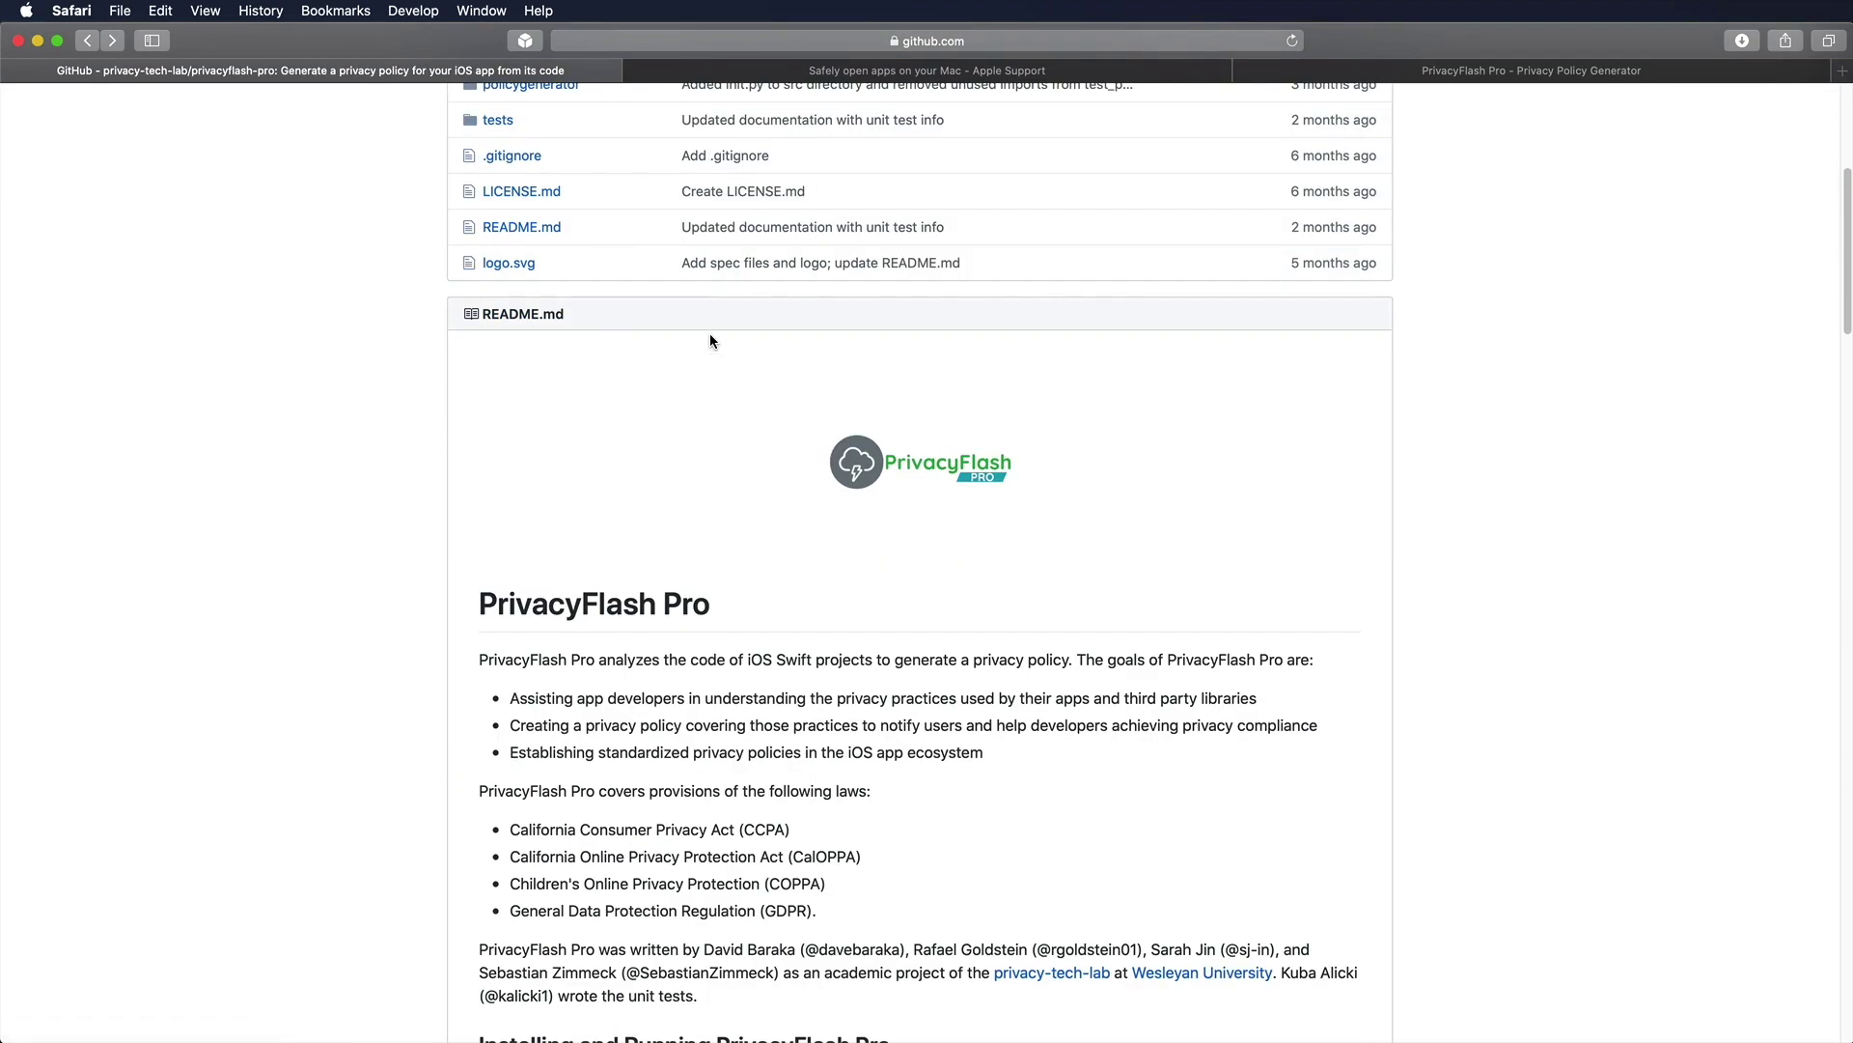
scroll(711, 335, down, 6)
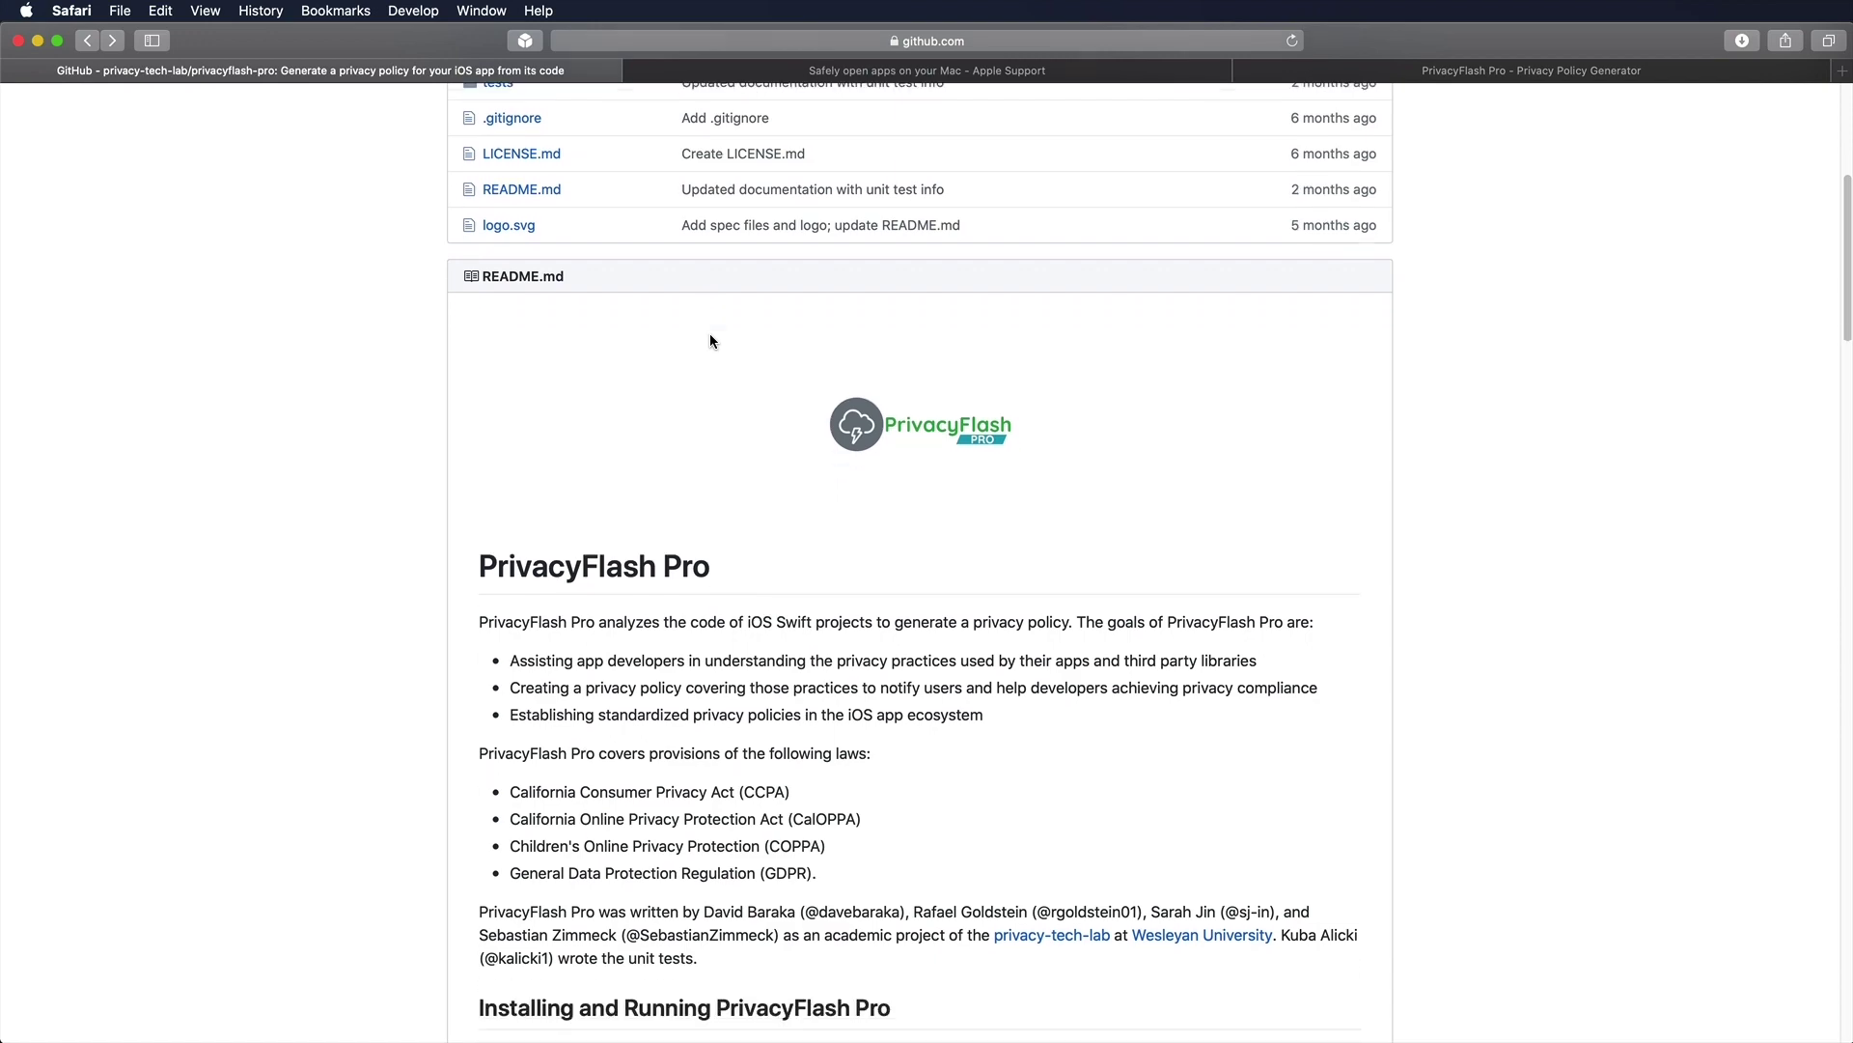
scroll(711, 338, down, 1)
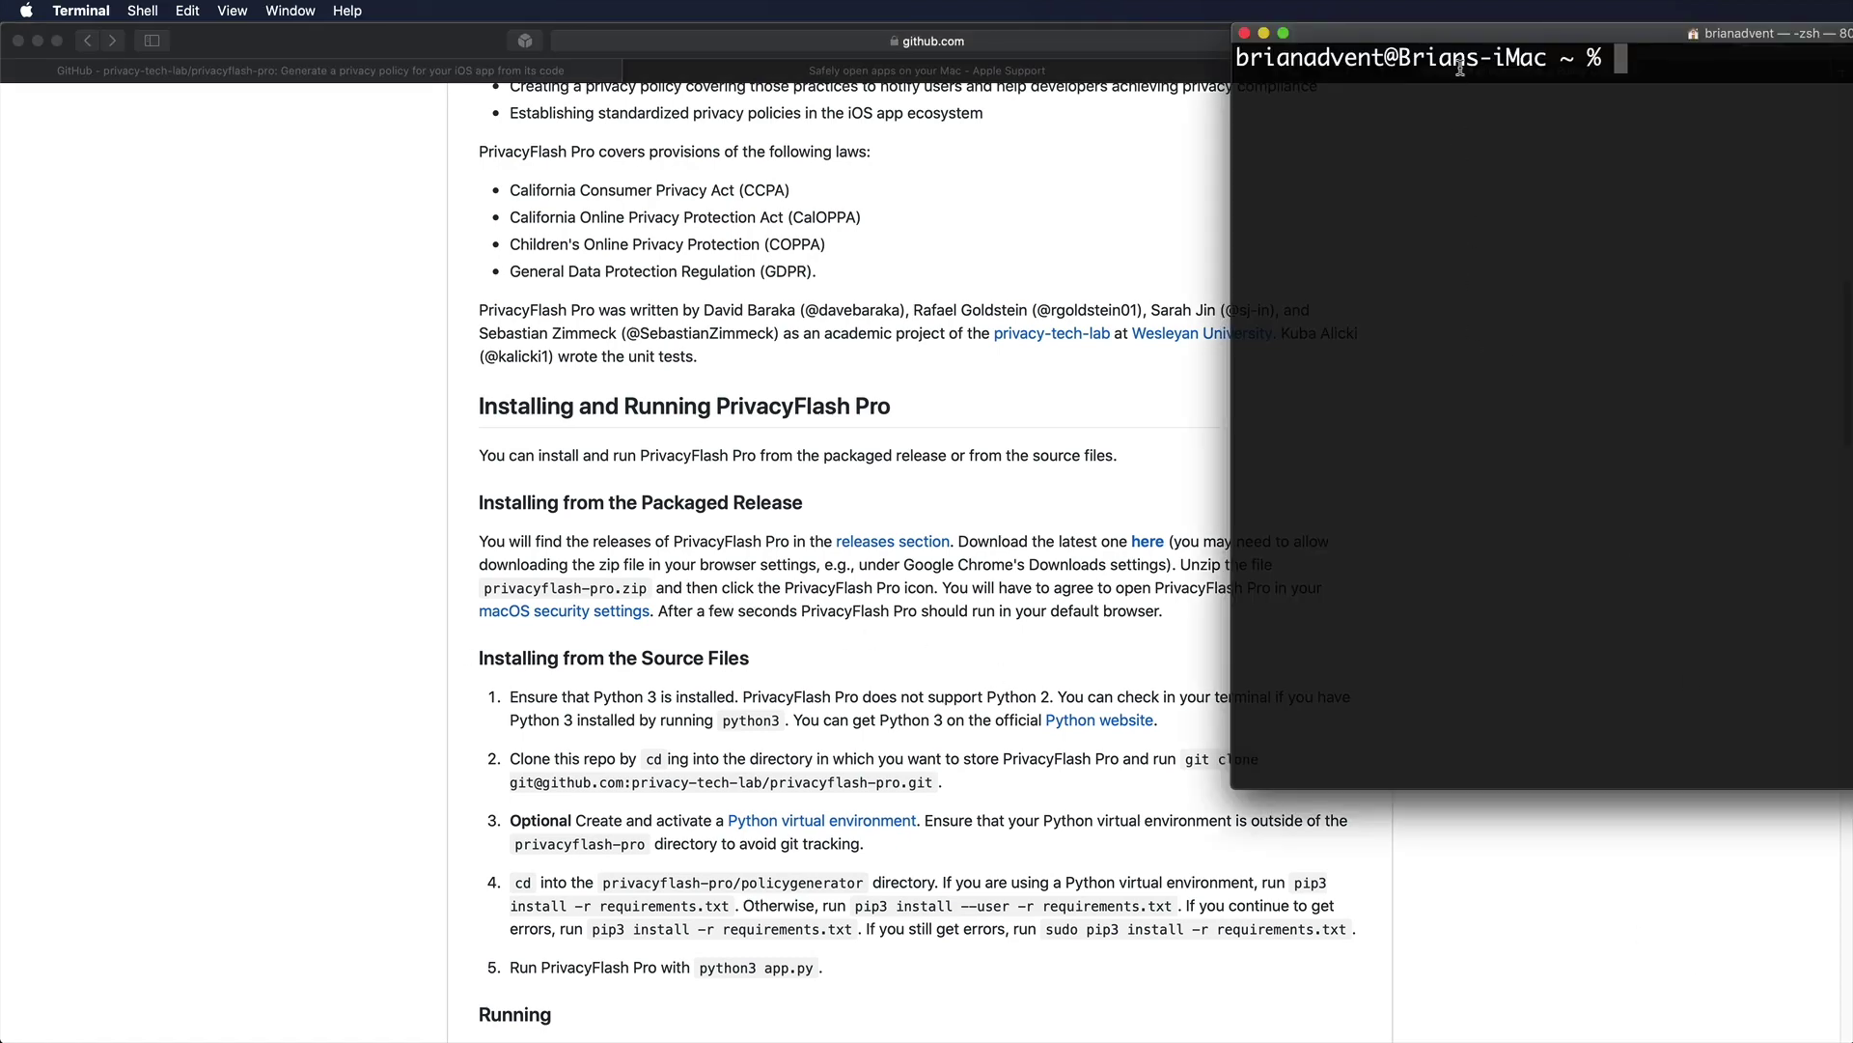
Step: Run python3 in Terminal to confirm Python 3.8.3 is installed, then exit the interpreter
drag(1476, 43, 898, 155)
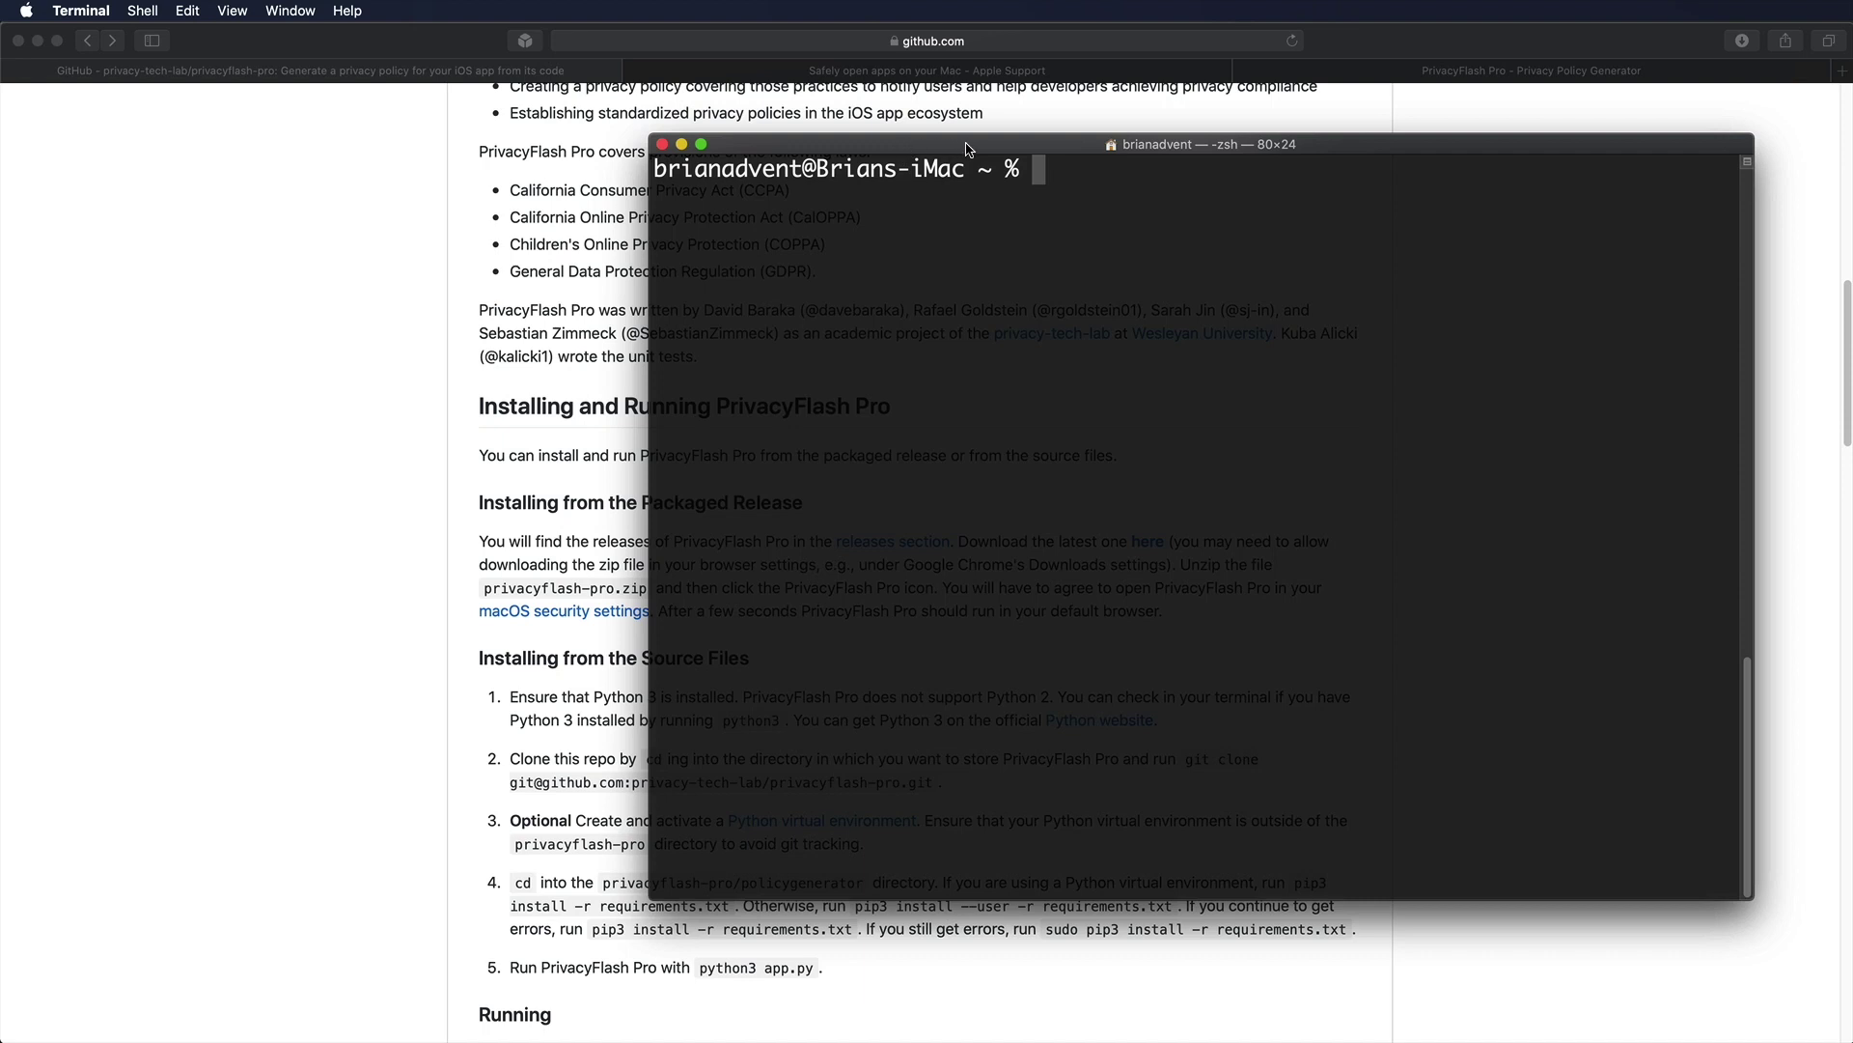
text(python3)
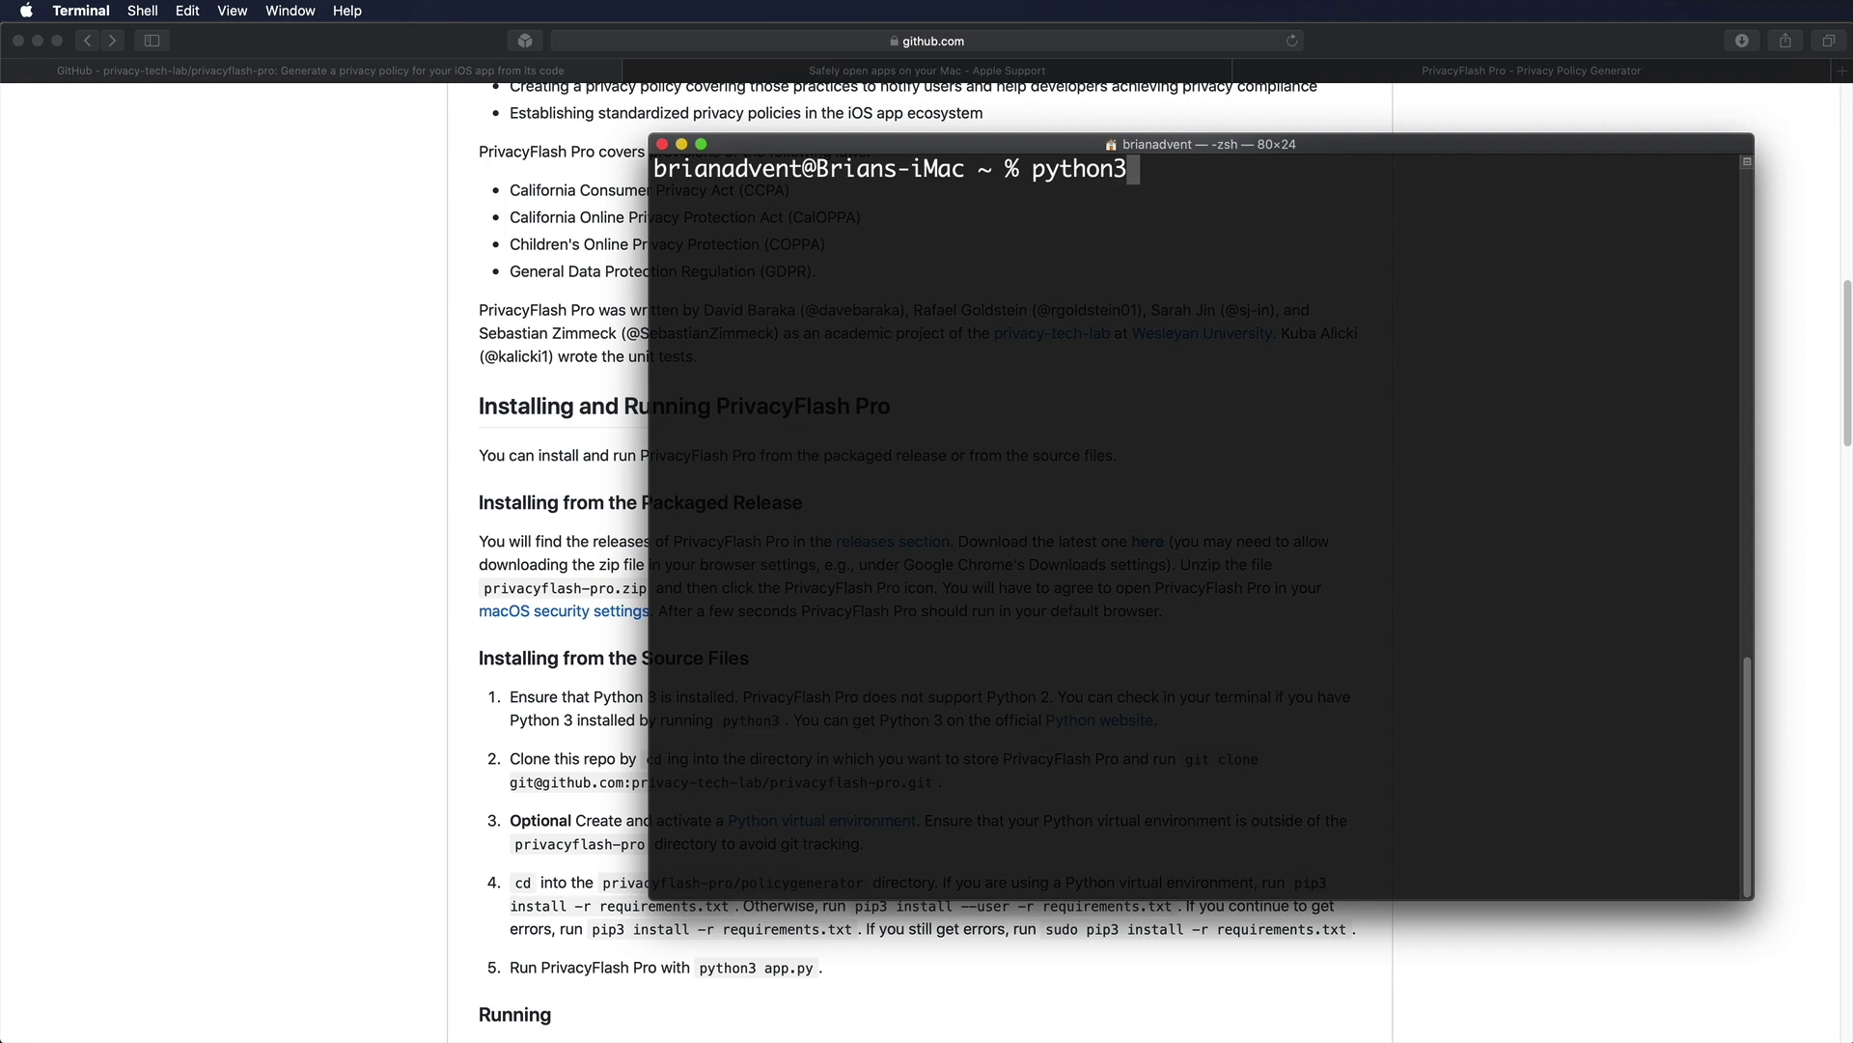
key(Return)
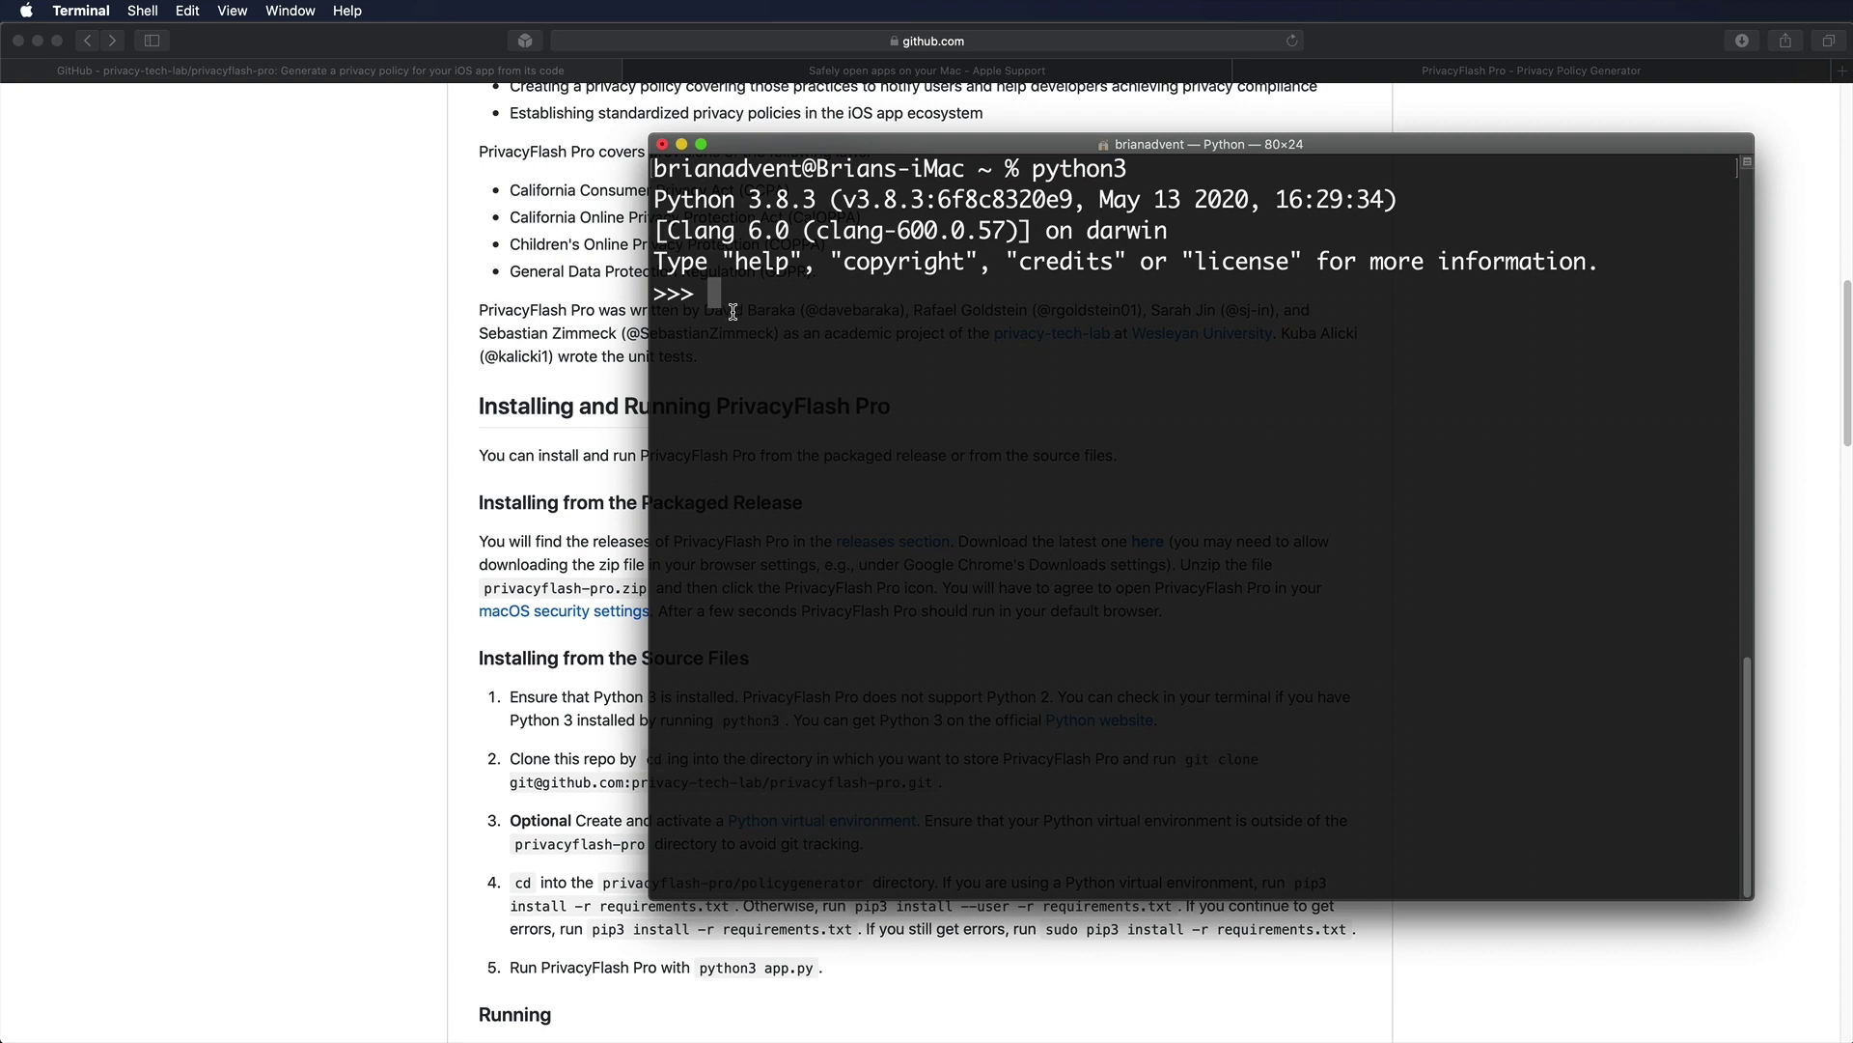
key(ctrl+d)
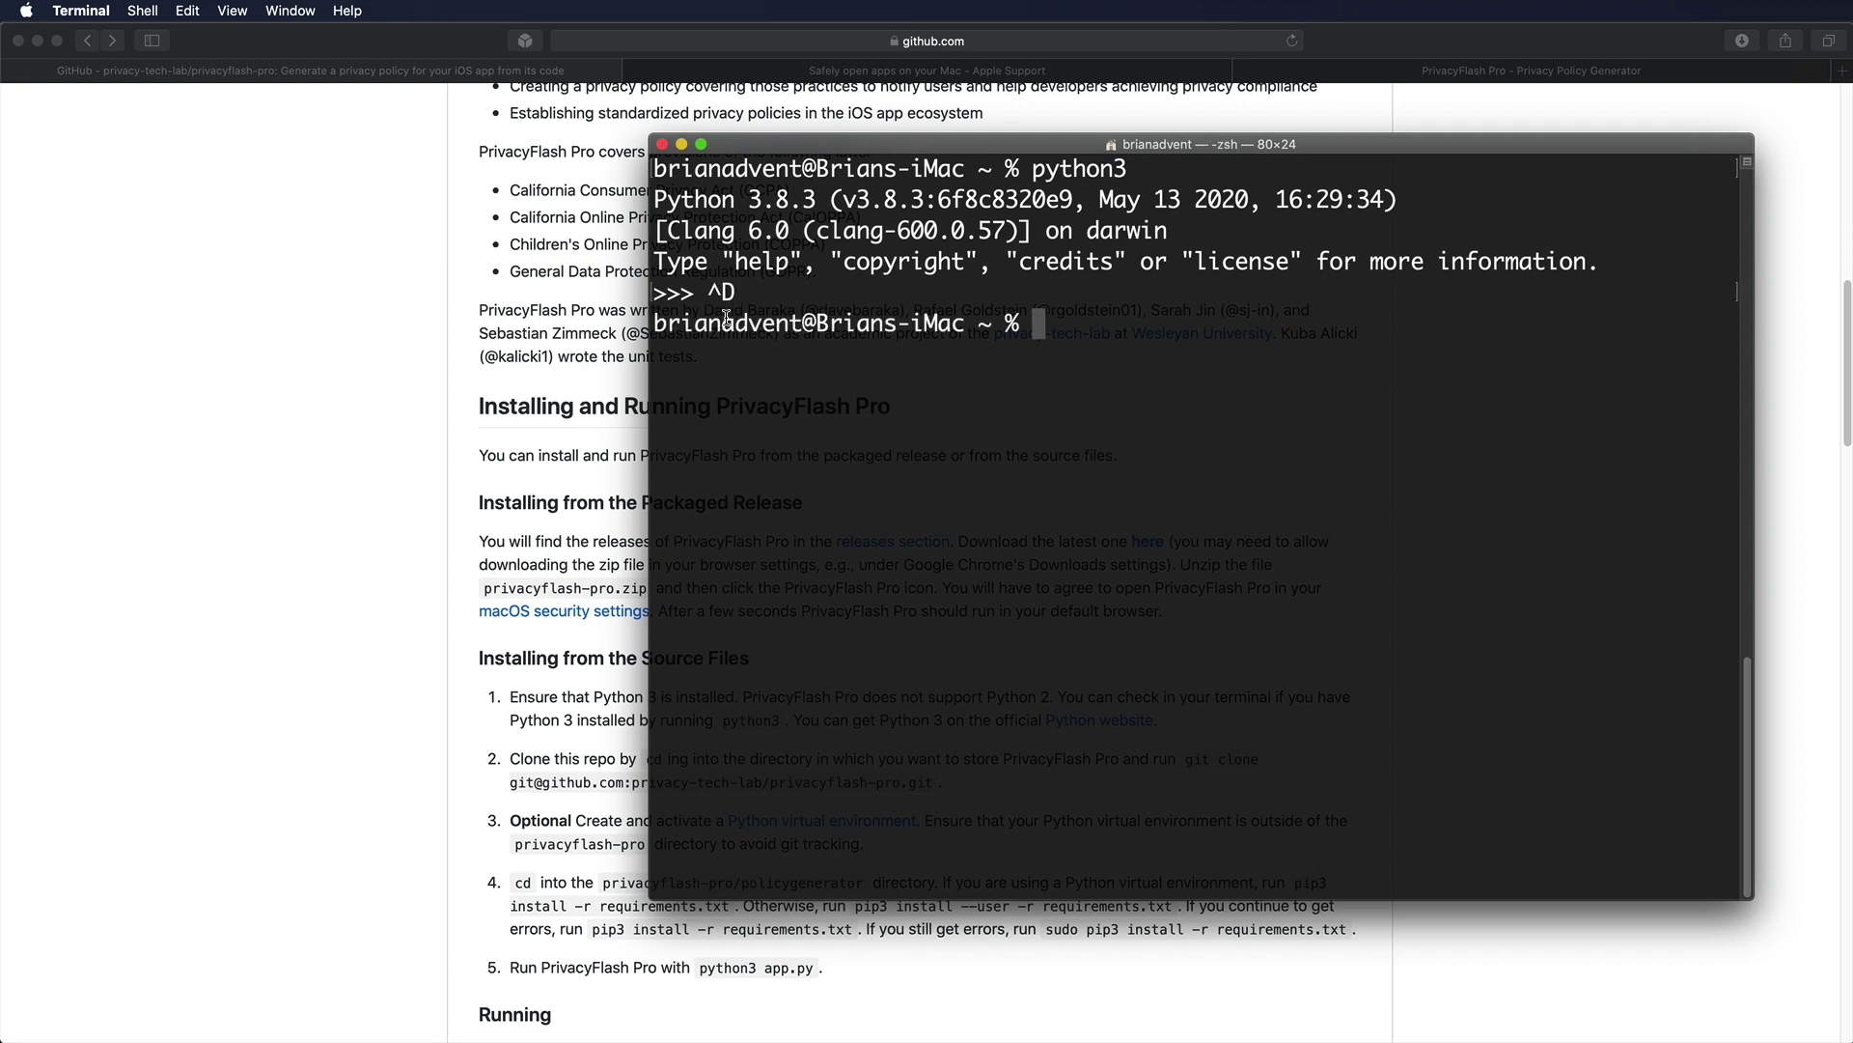
click(542, 395)
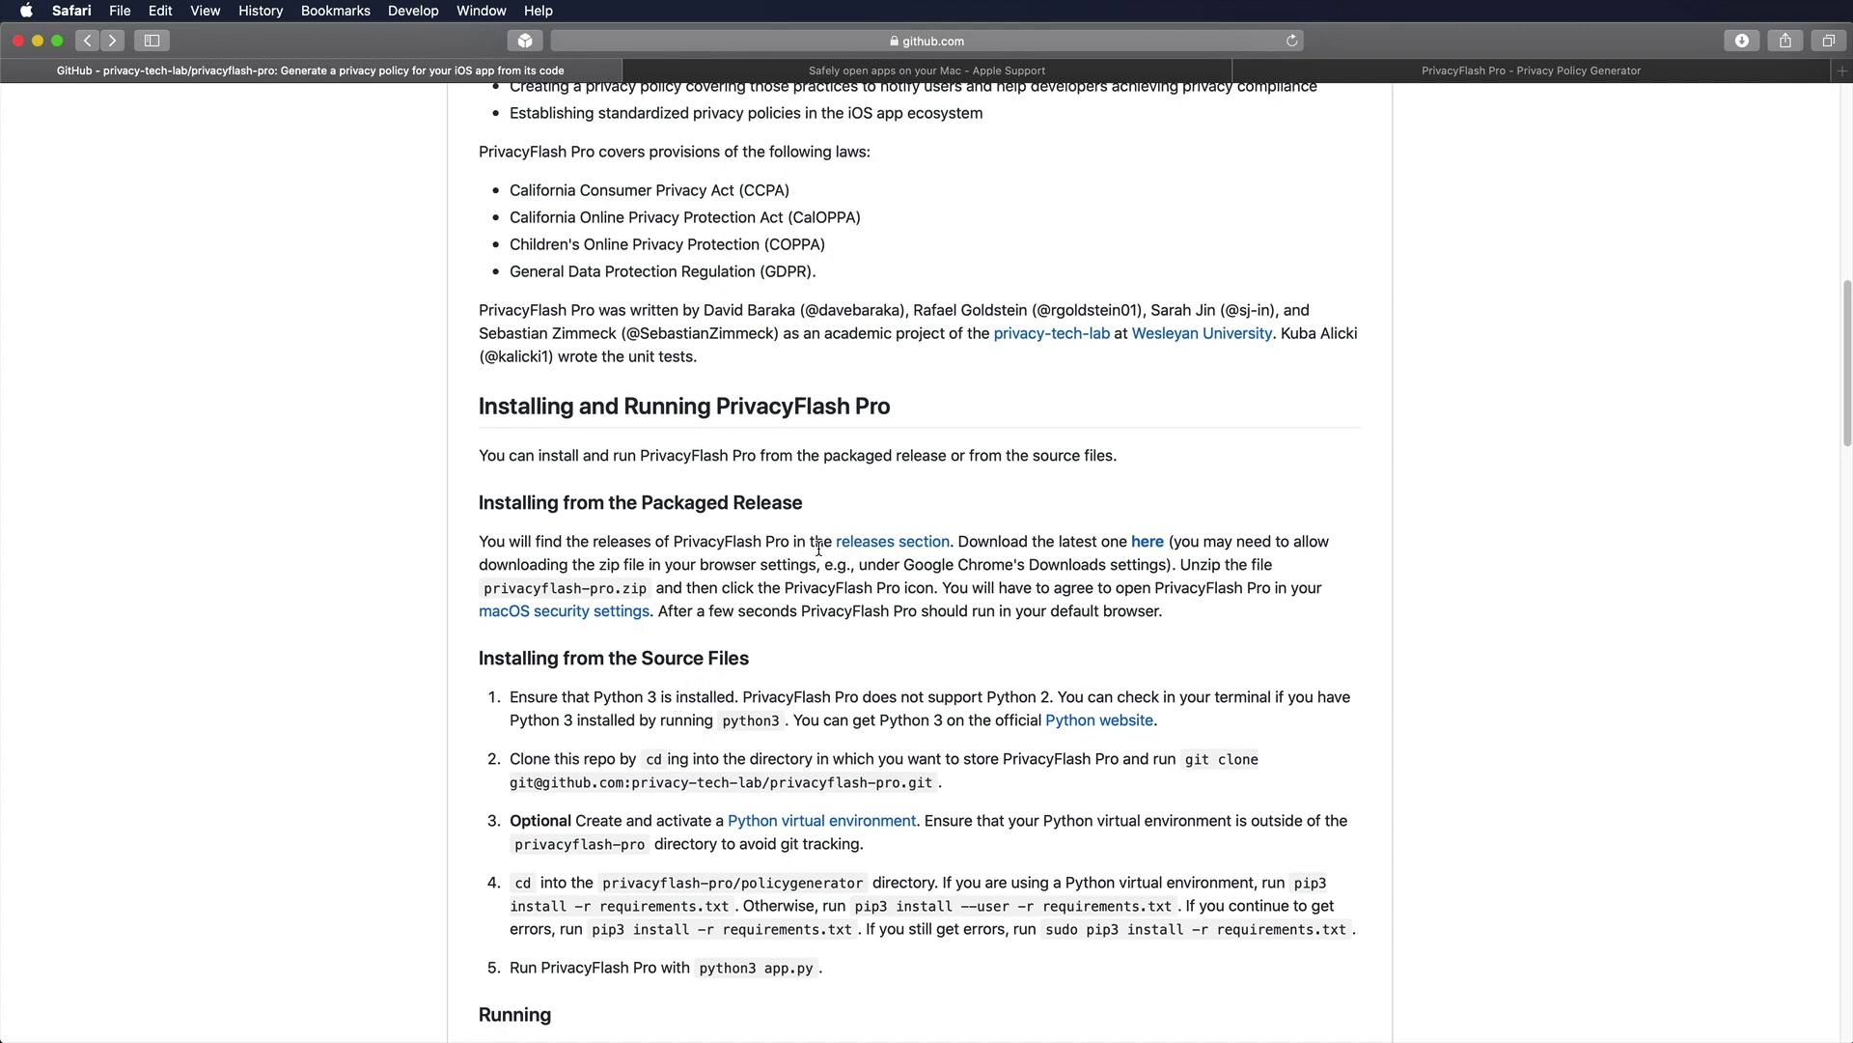
Step: Open the releases page listing v1.0.1 and privacyflash-pro.zip, then view Apple's unidentified-developers article
click(874, 543)
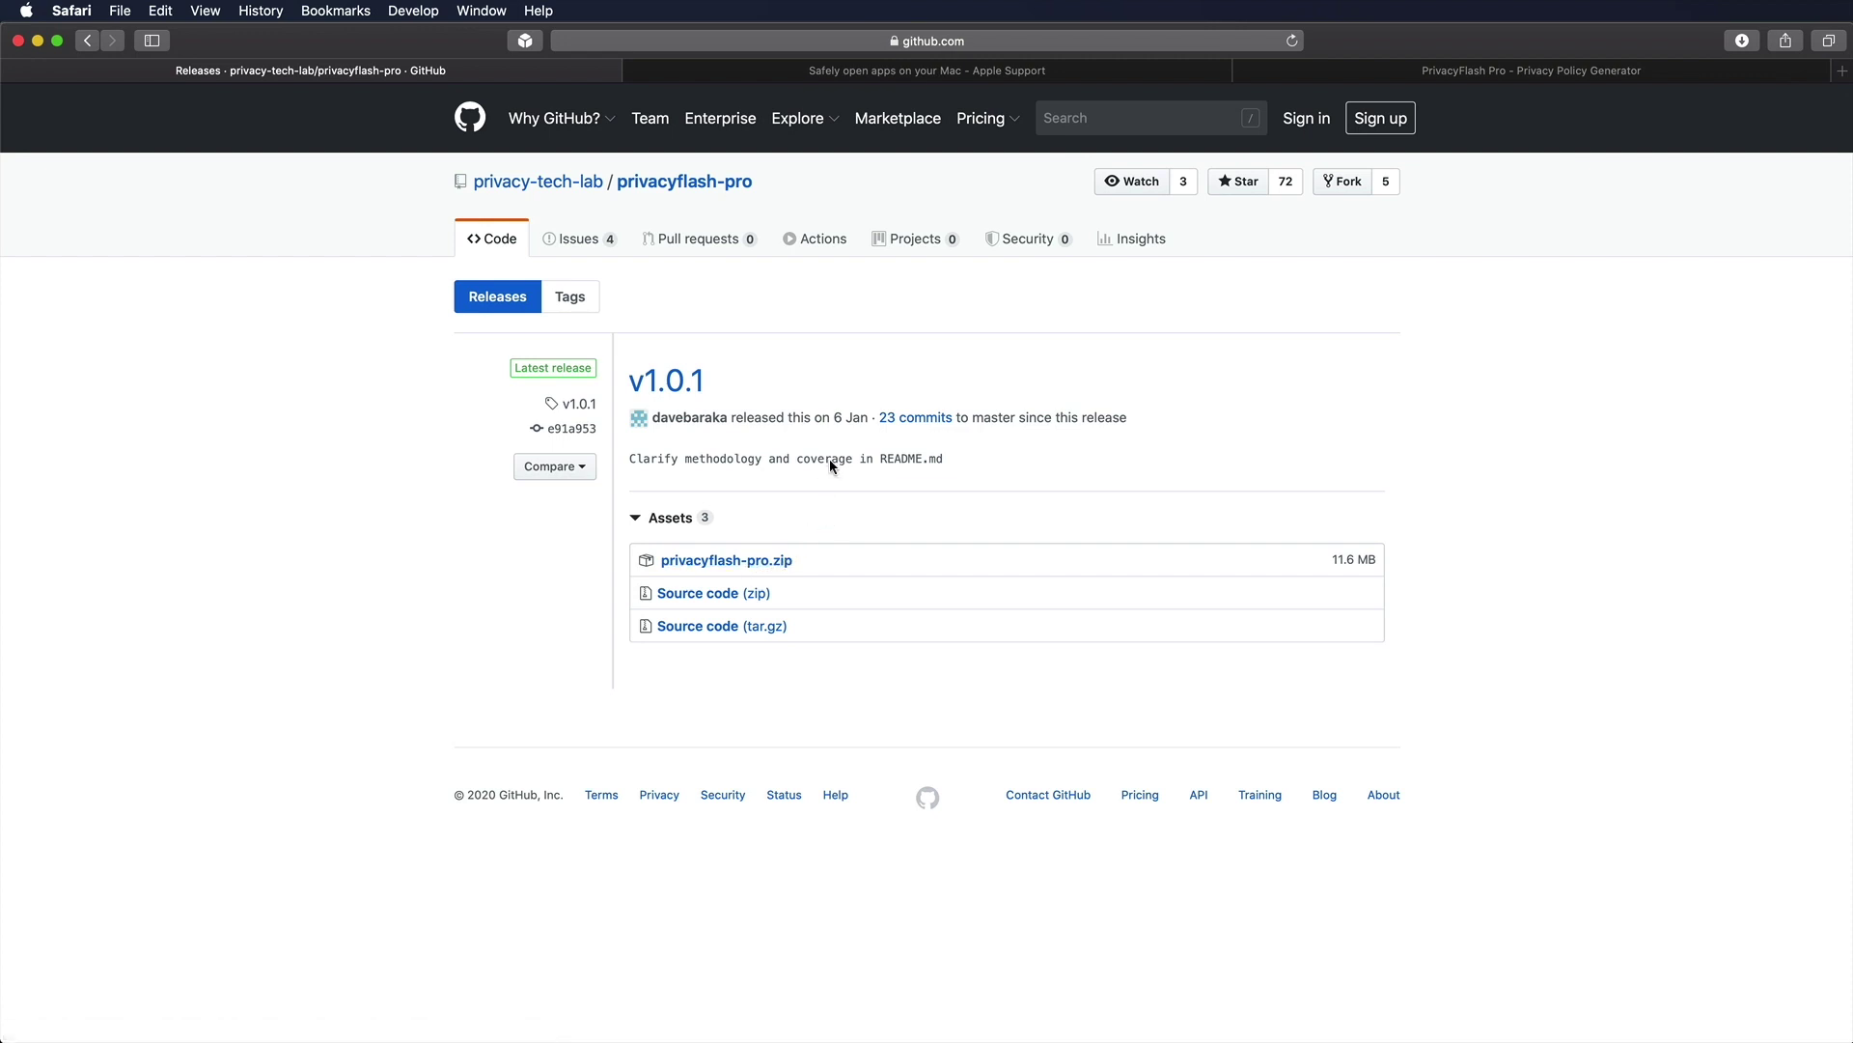
click(812, 74)
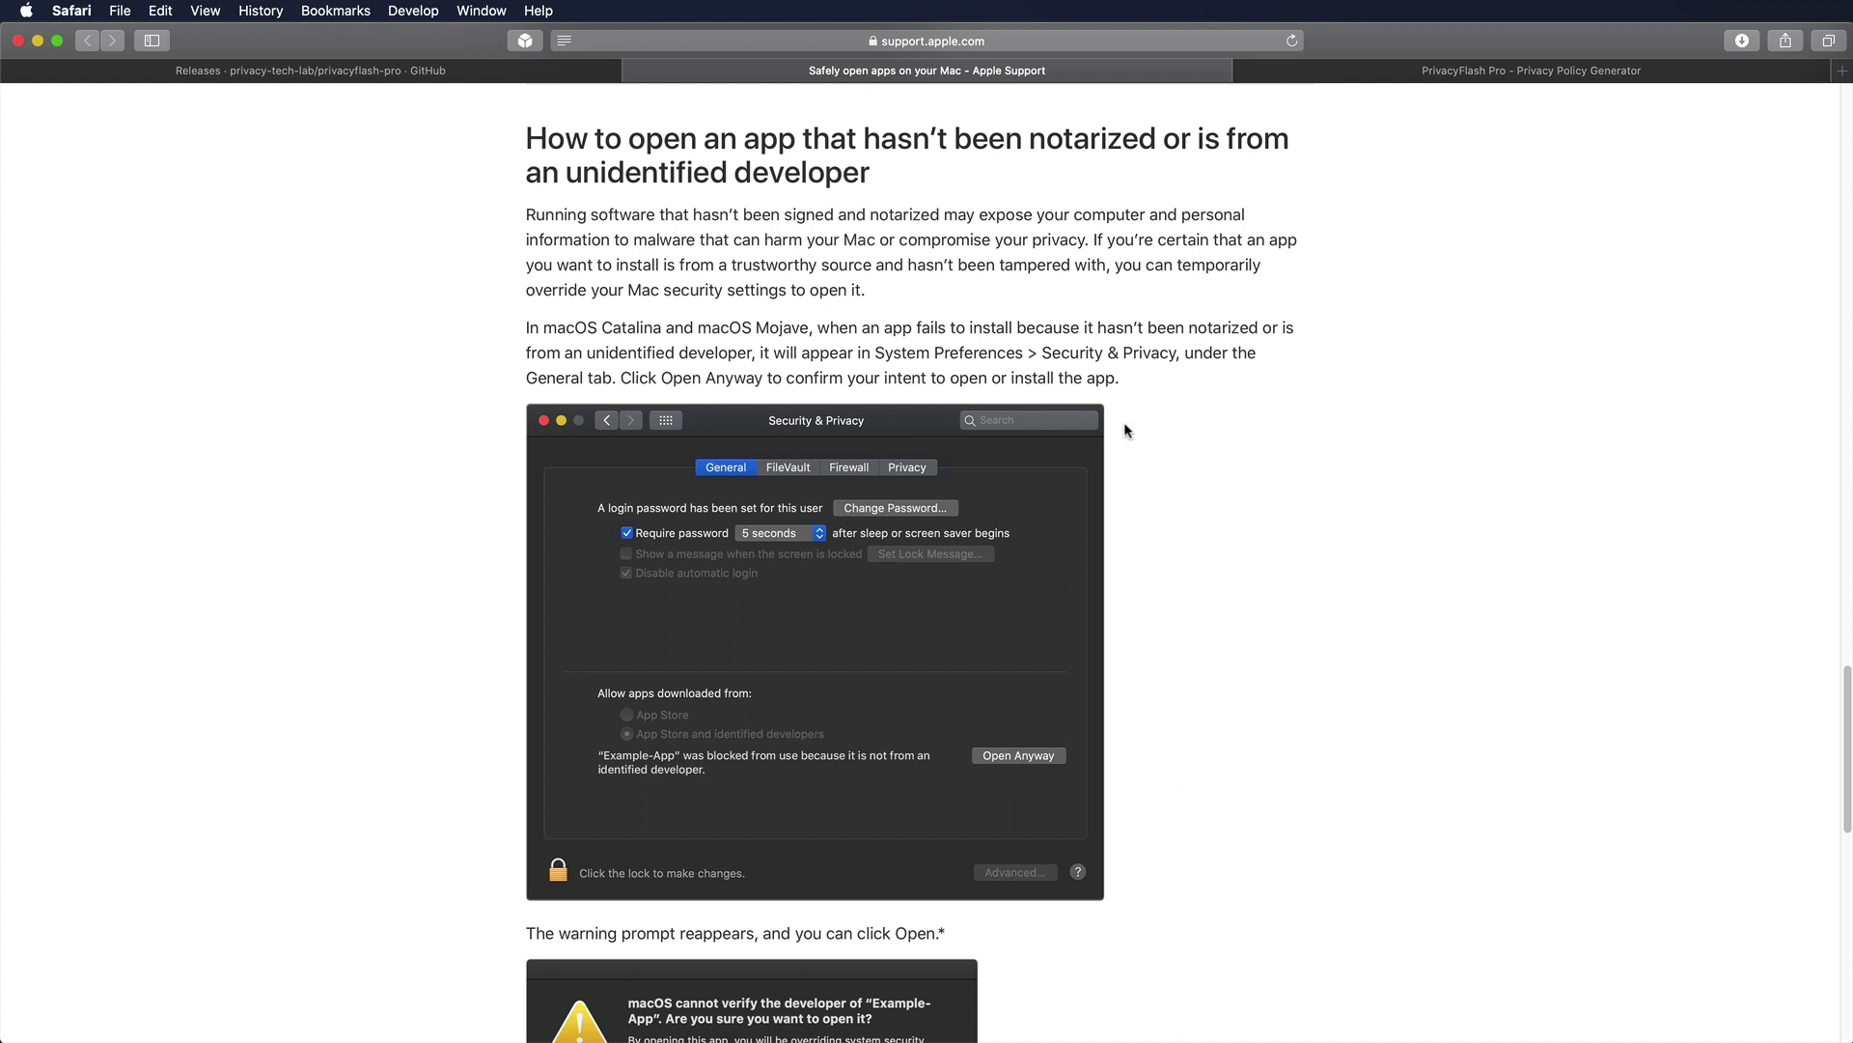
Step: Return from the Apple Support article to the PrivacyFlash Pro start page at localhost
click(1378, 77)
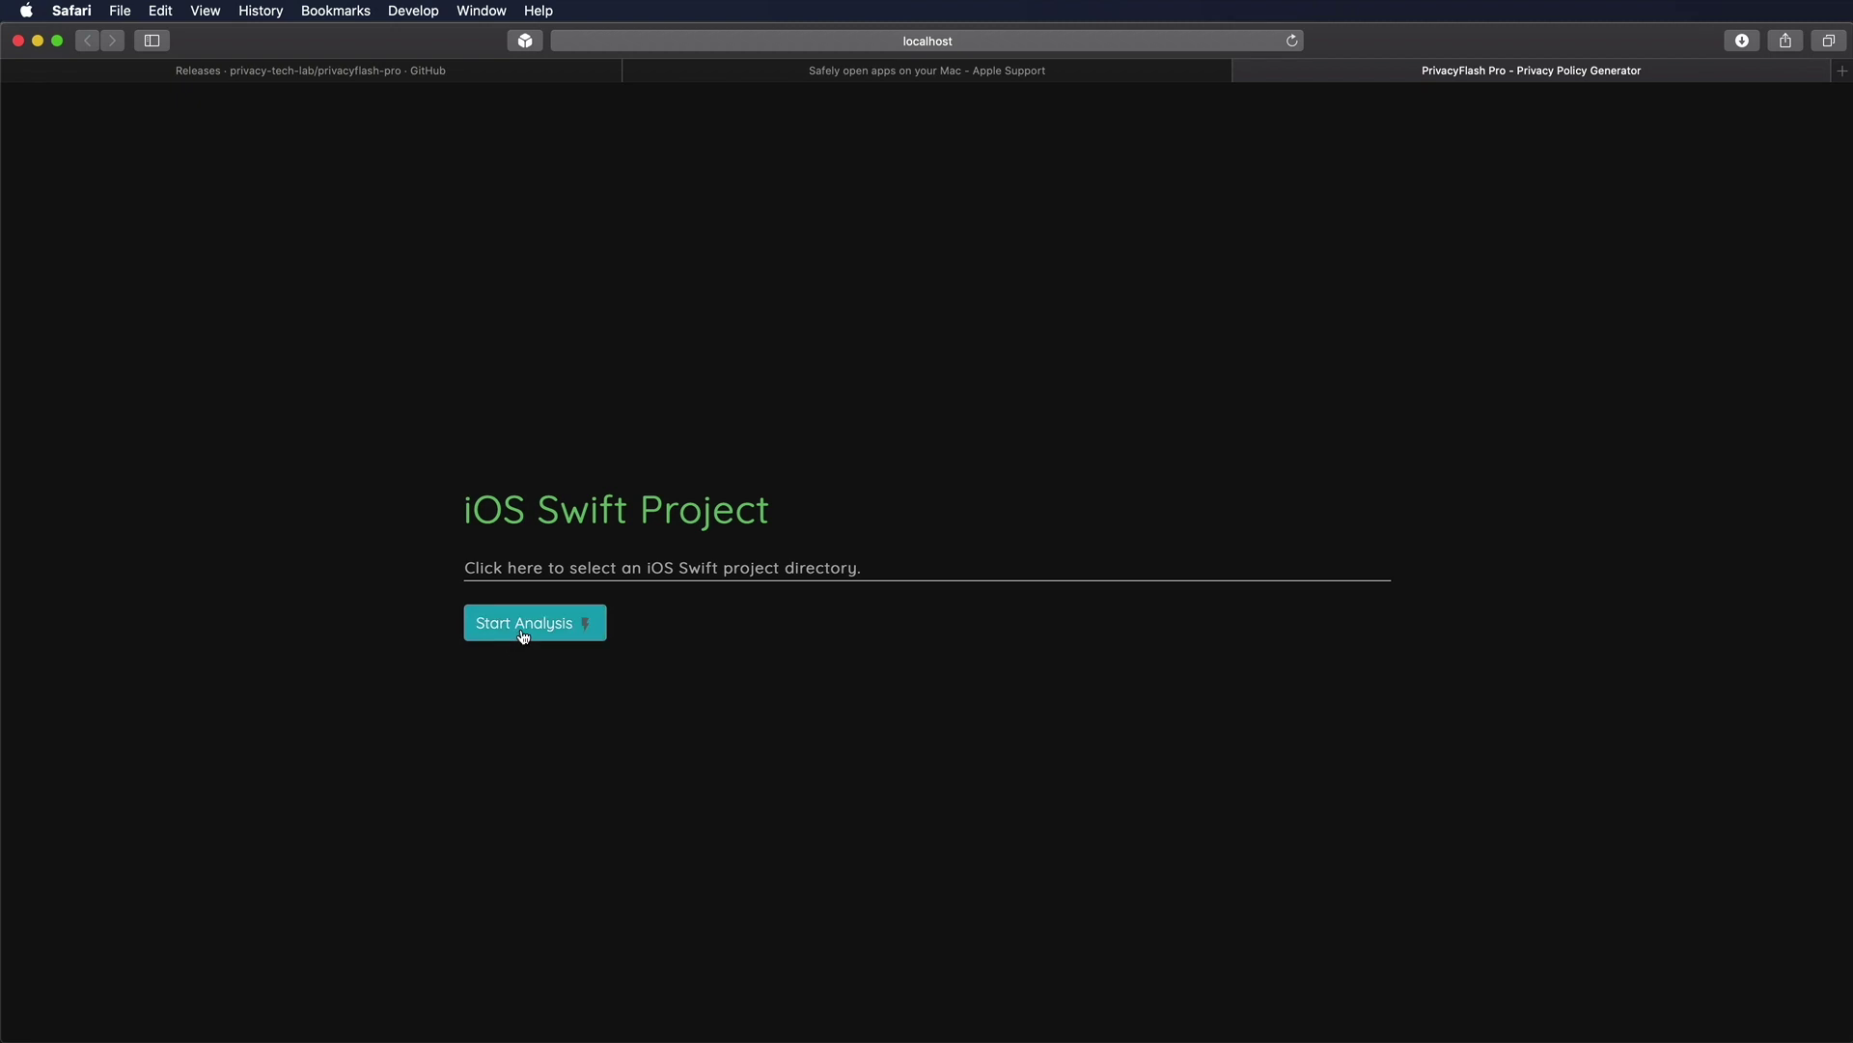
Step: Browse the project picker to iOS-sample-projects > AdColony, then select the Camera usage description in Xcode
click(620, 575)
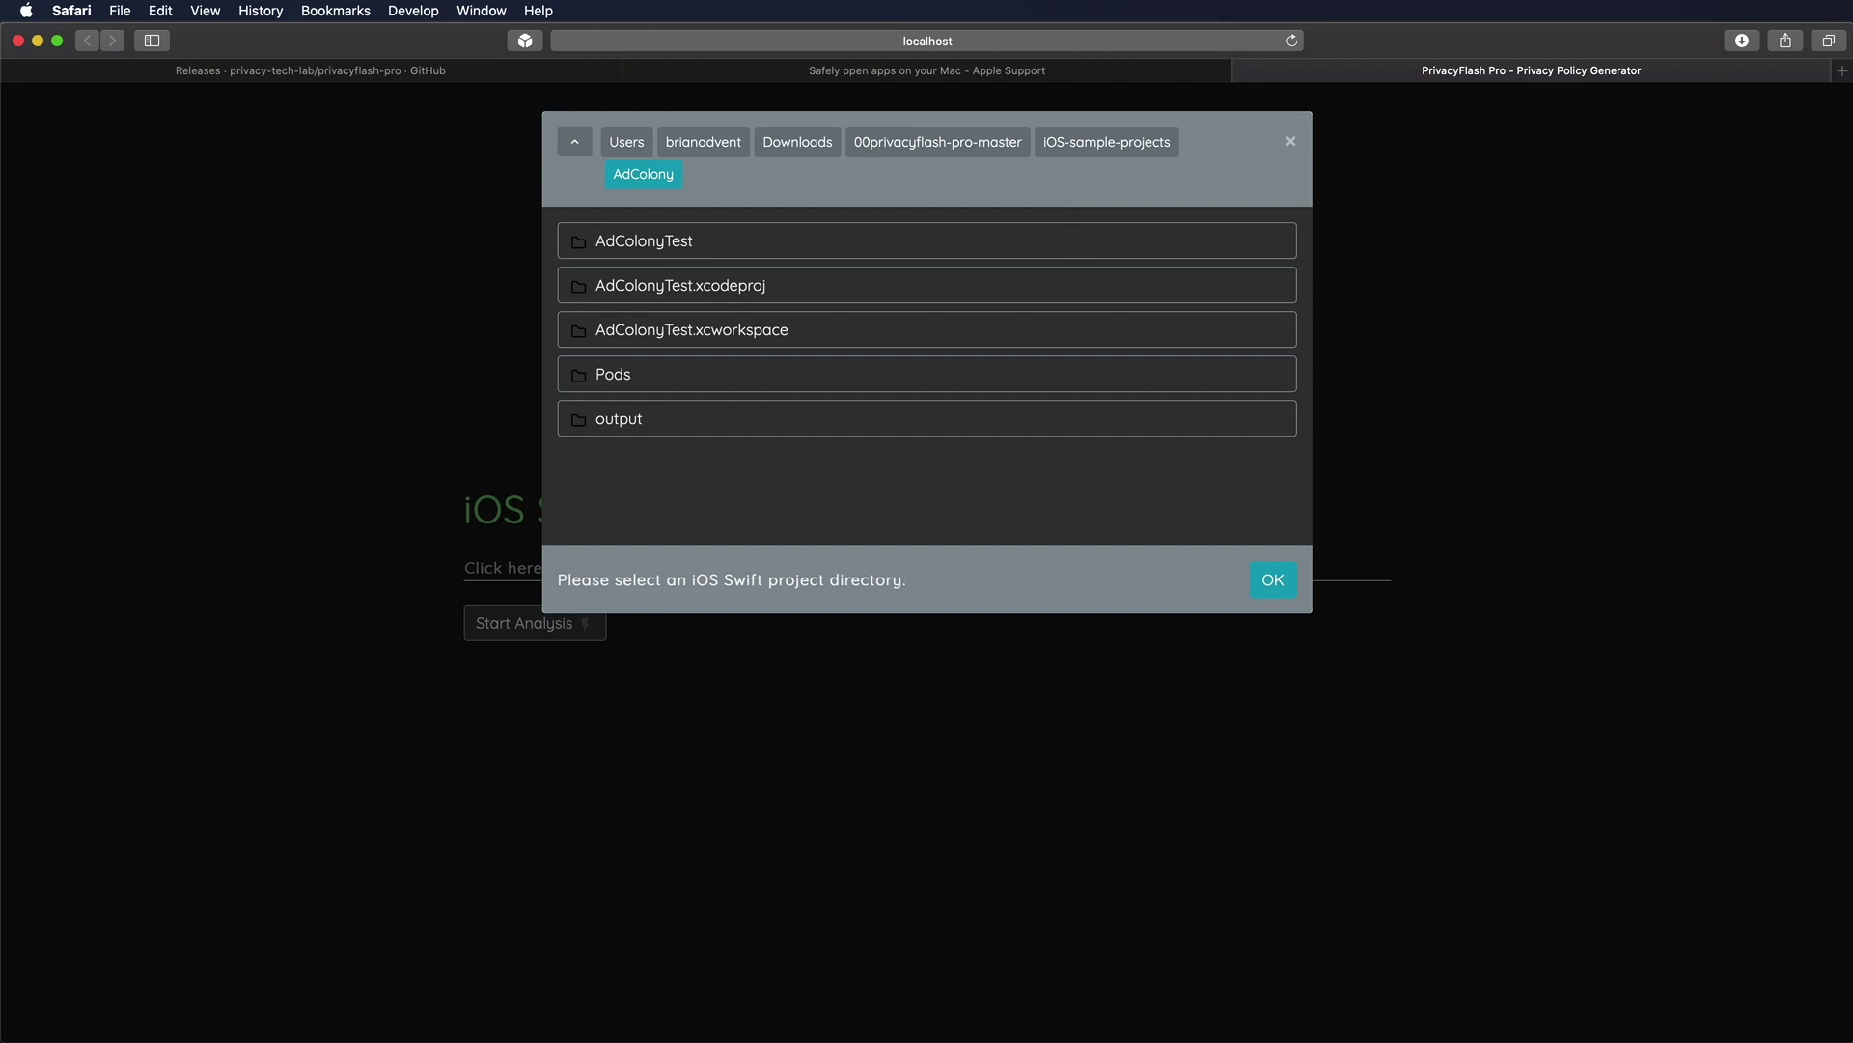
key(super+Tab)
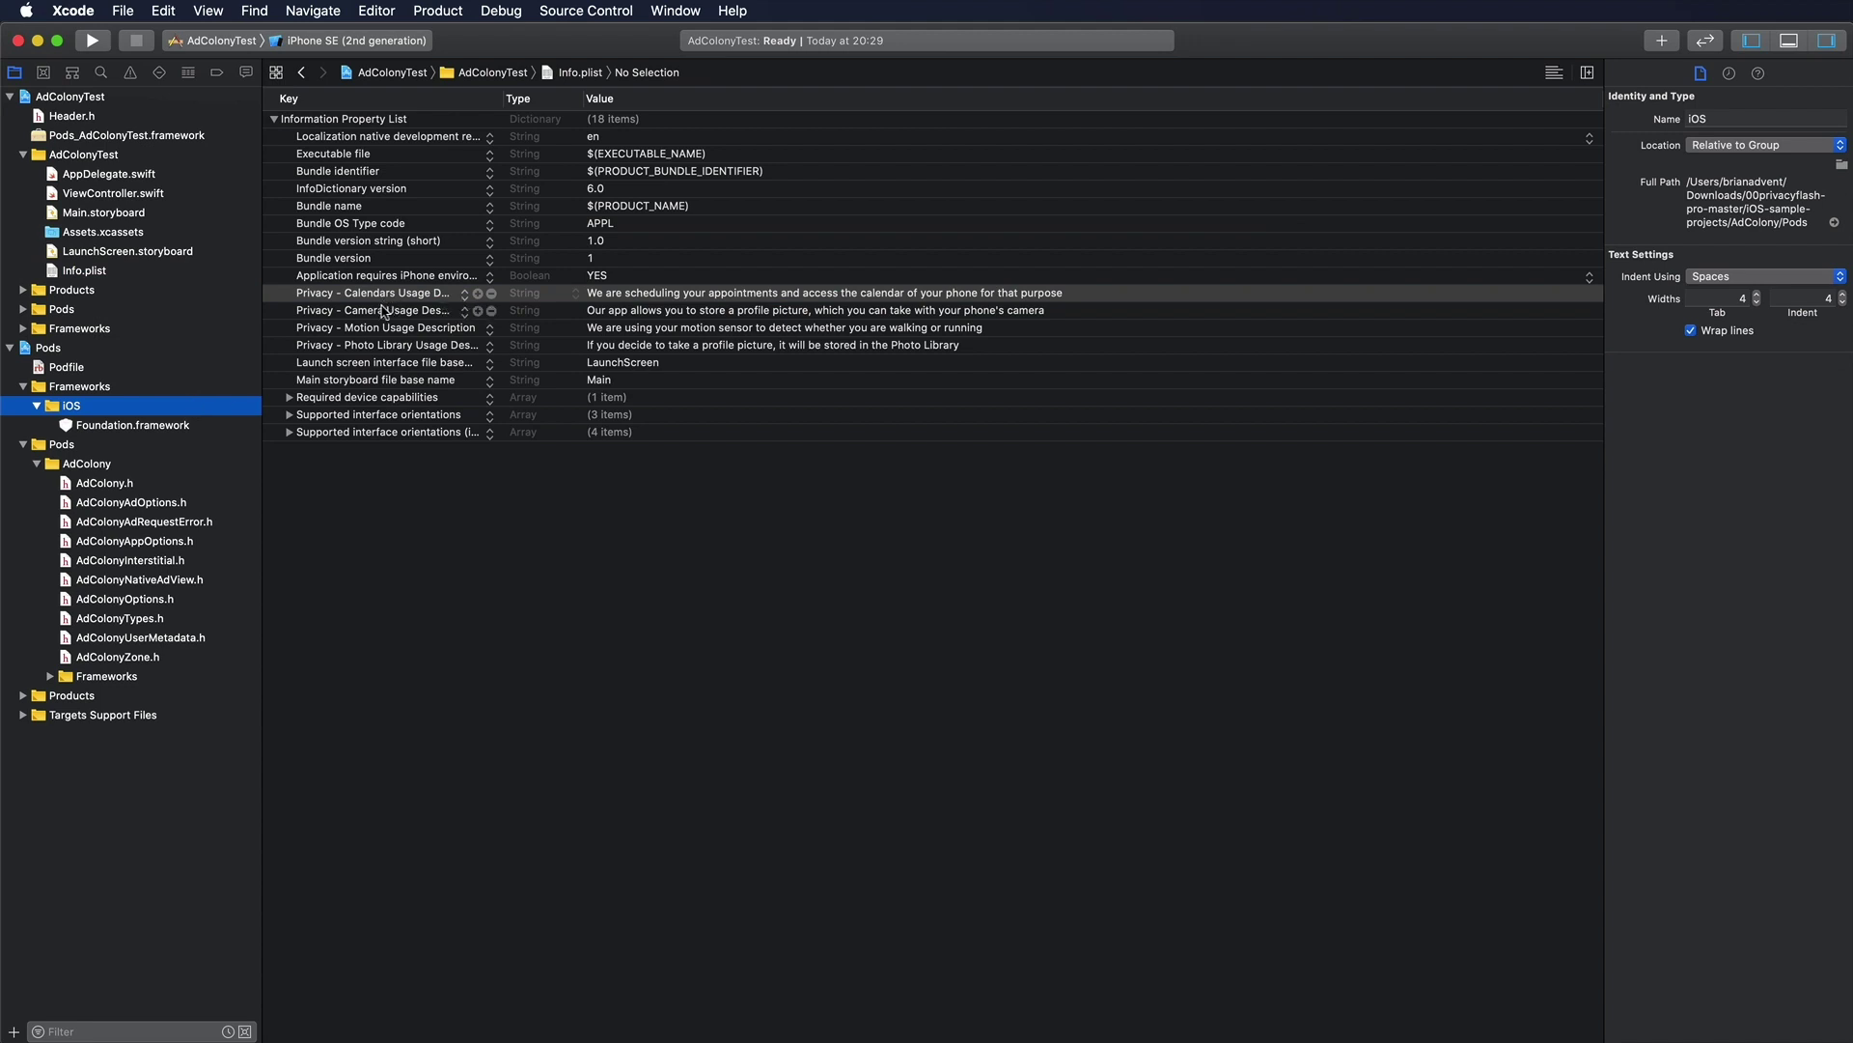
click(368, 310)
click(375, 295)
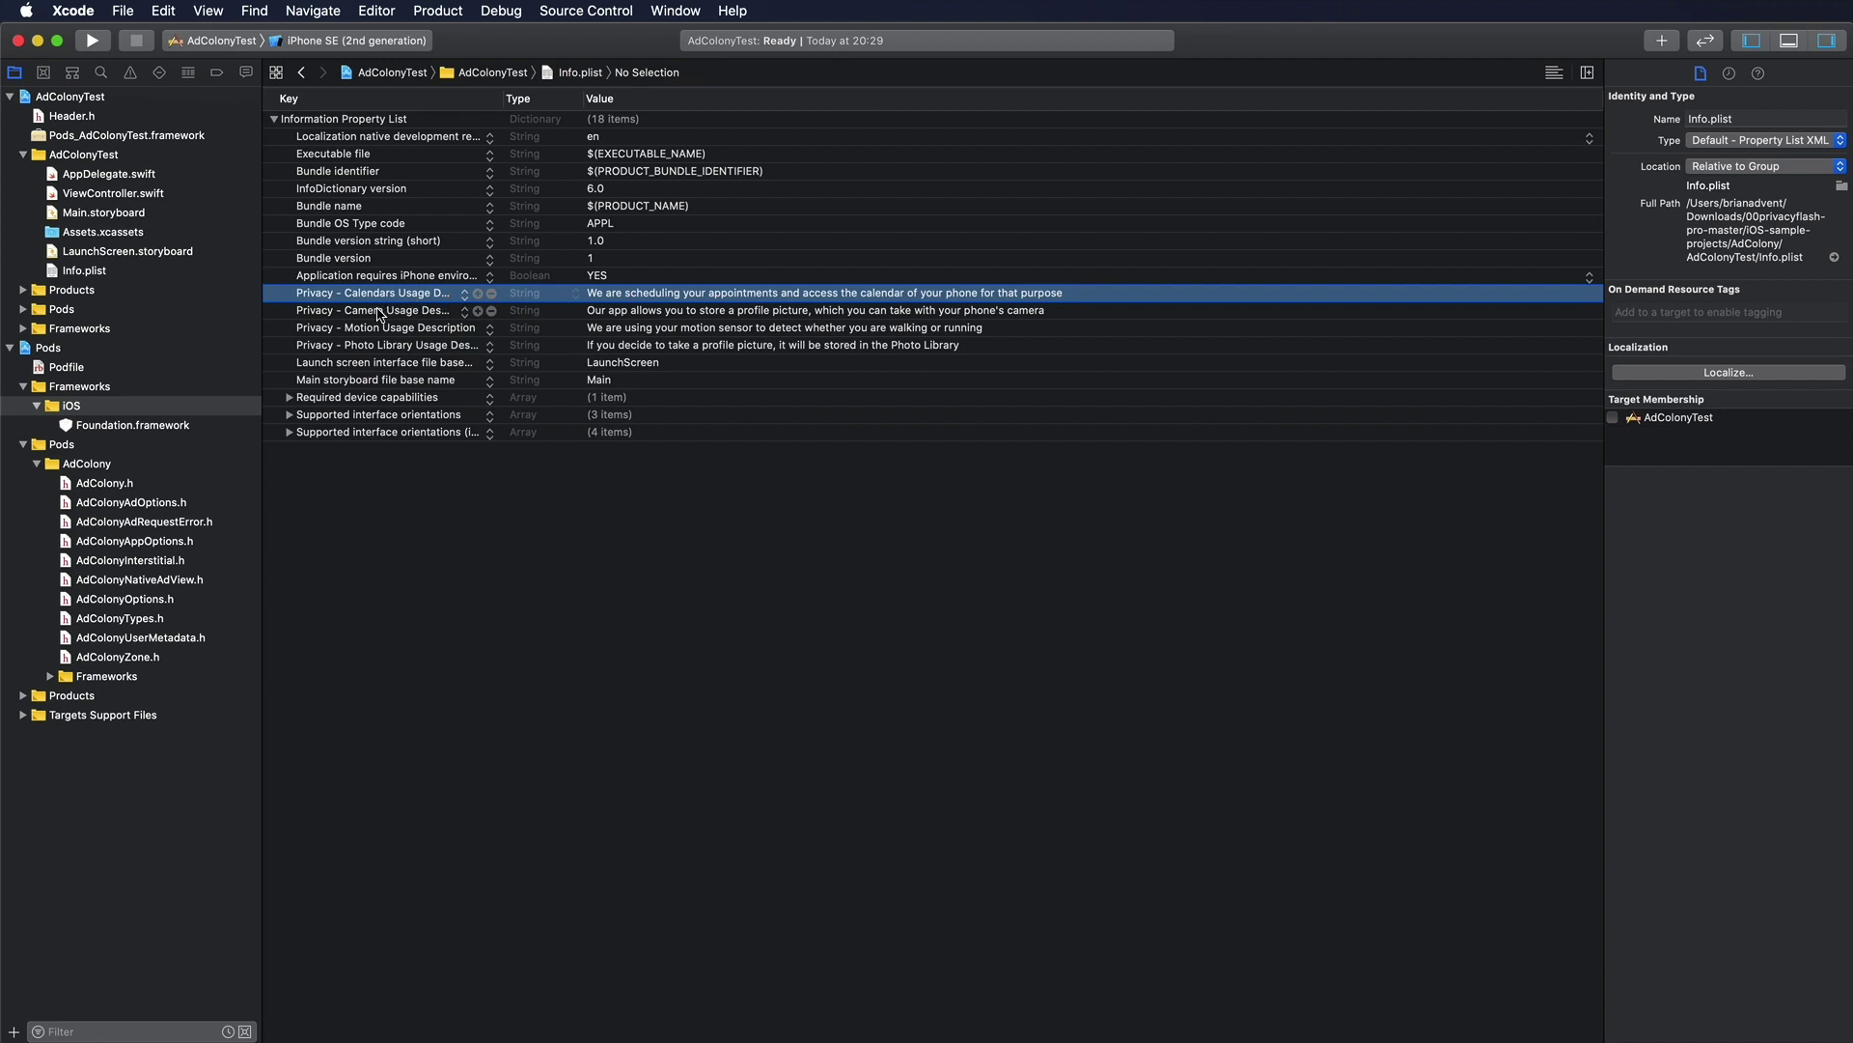
click(379, 311)
click(370, 329)
click(365, 346)
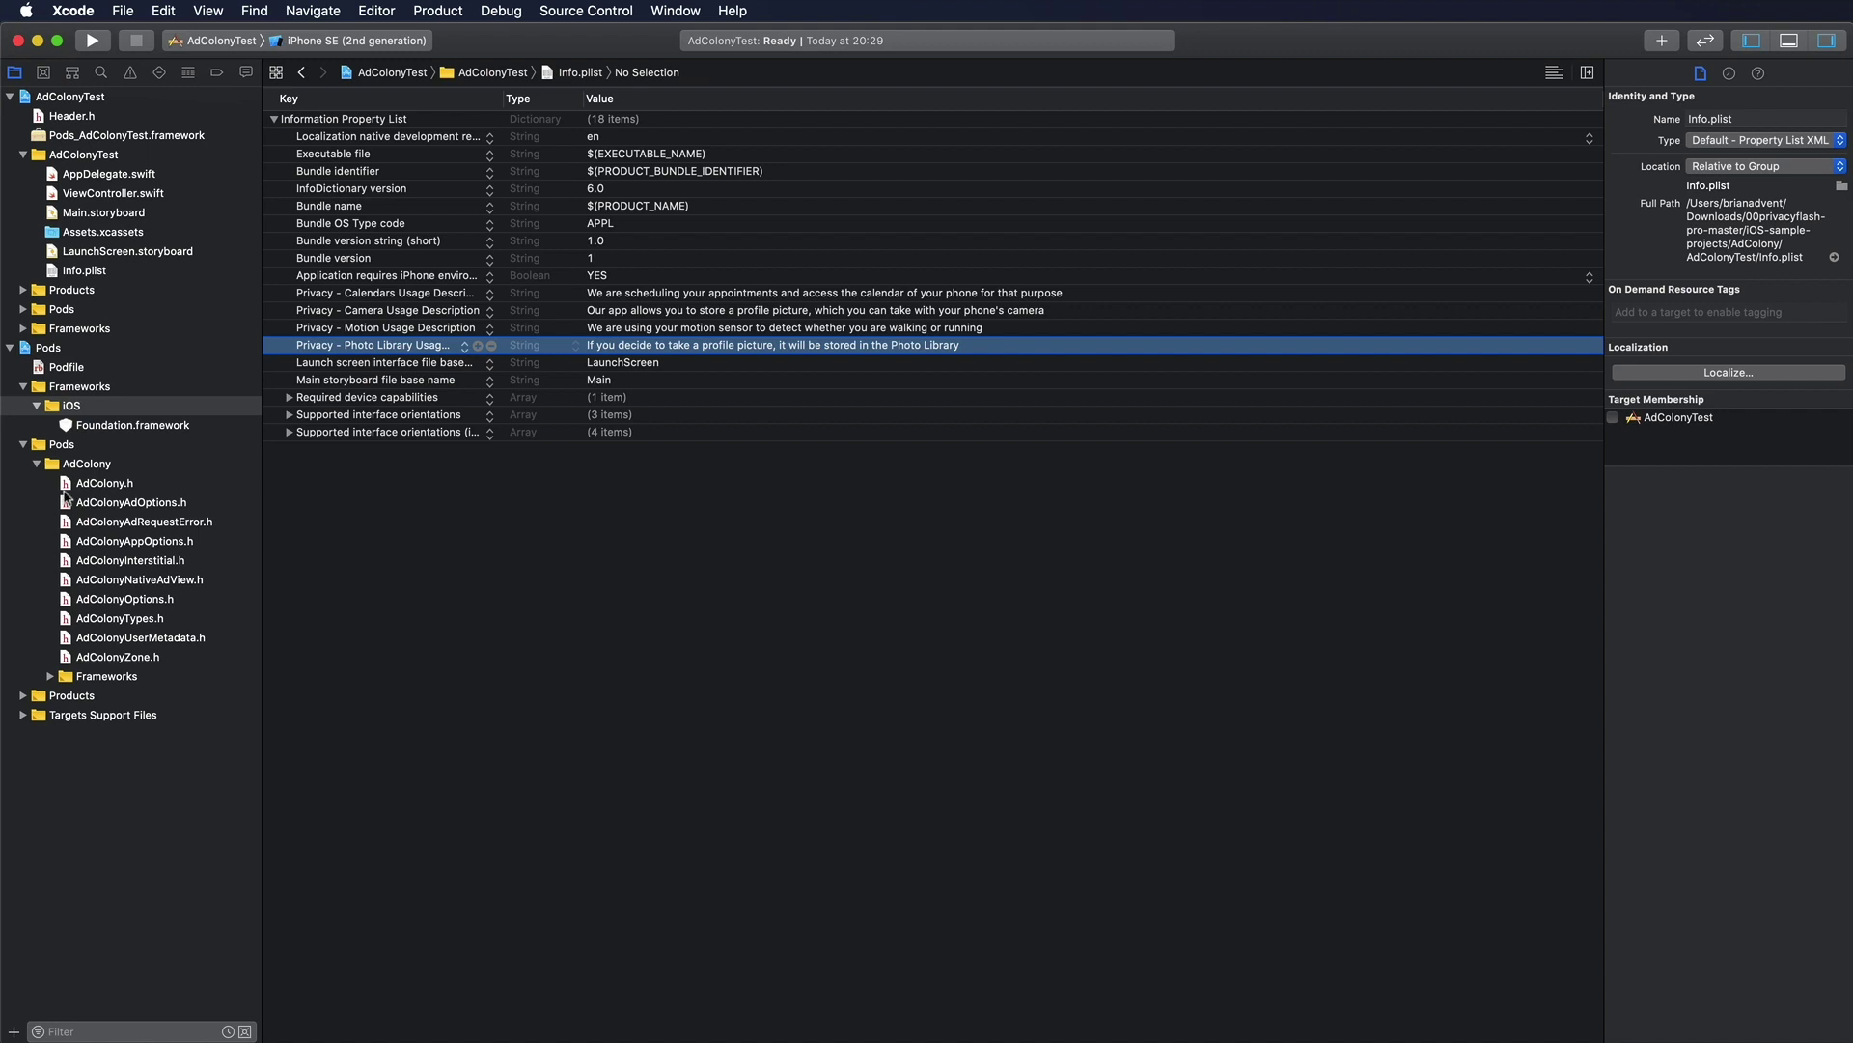
click(73, 452)
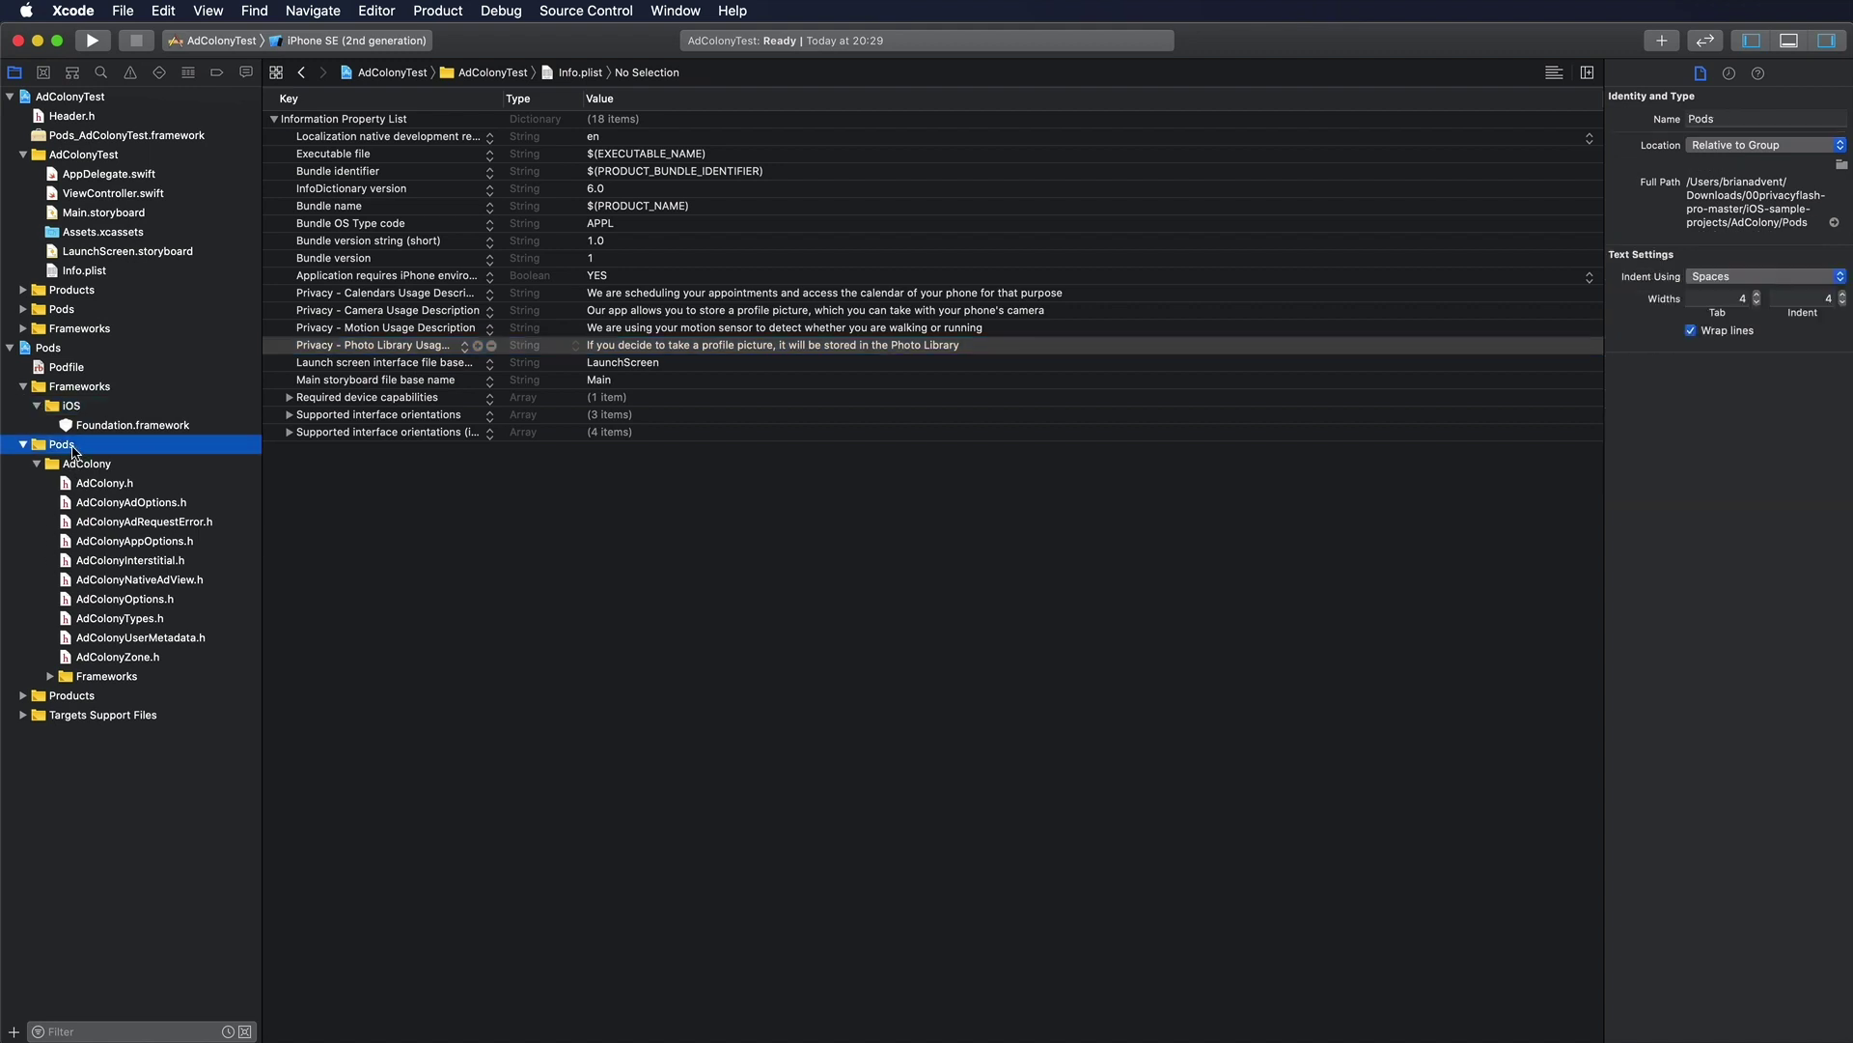
click(75, 473)
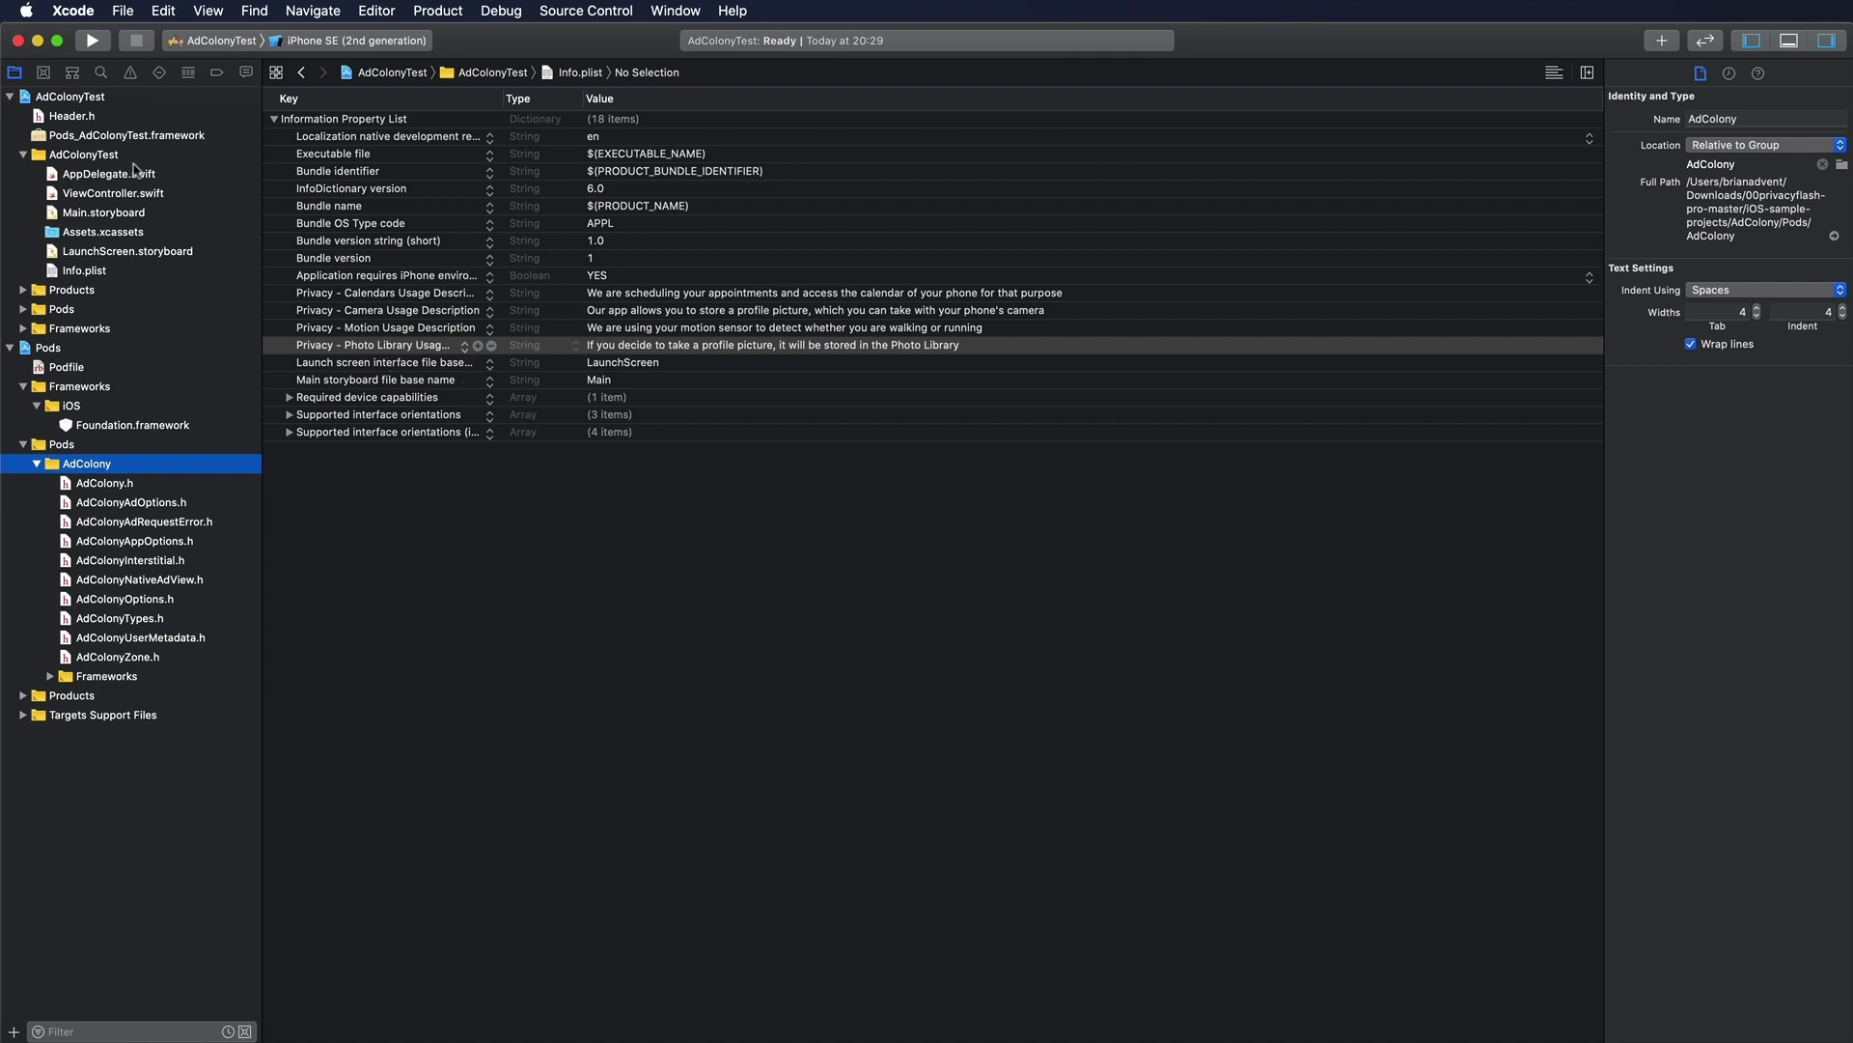
Step: Choose the AdColony sample project as the project folder and run Start Analysis on it
key(super+Tab)
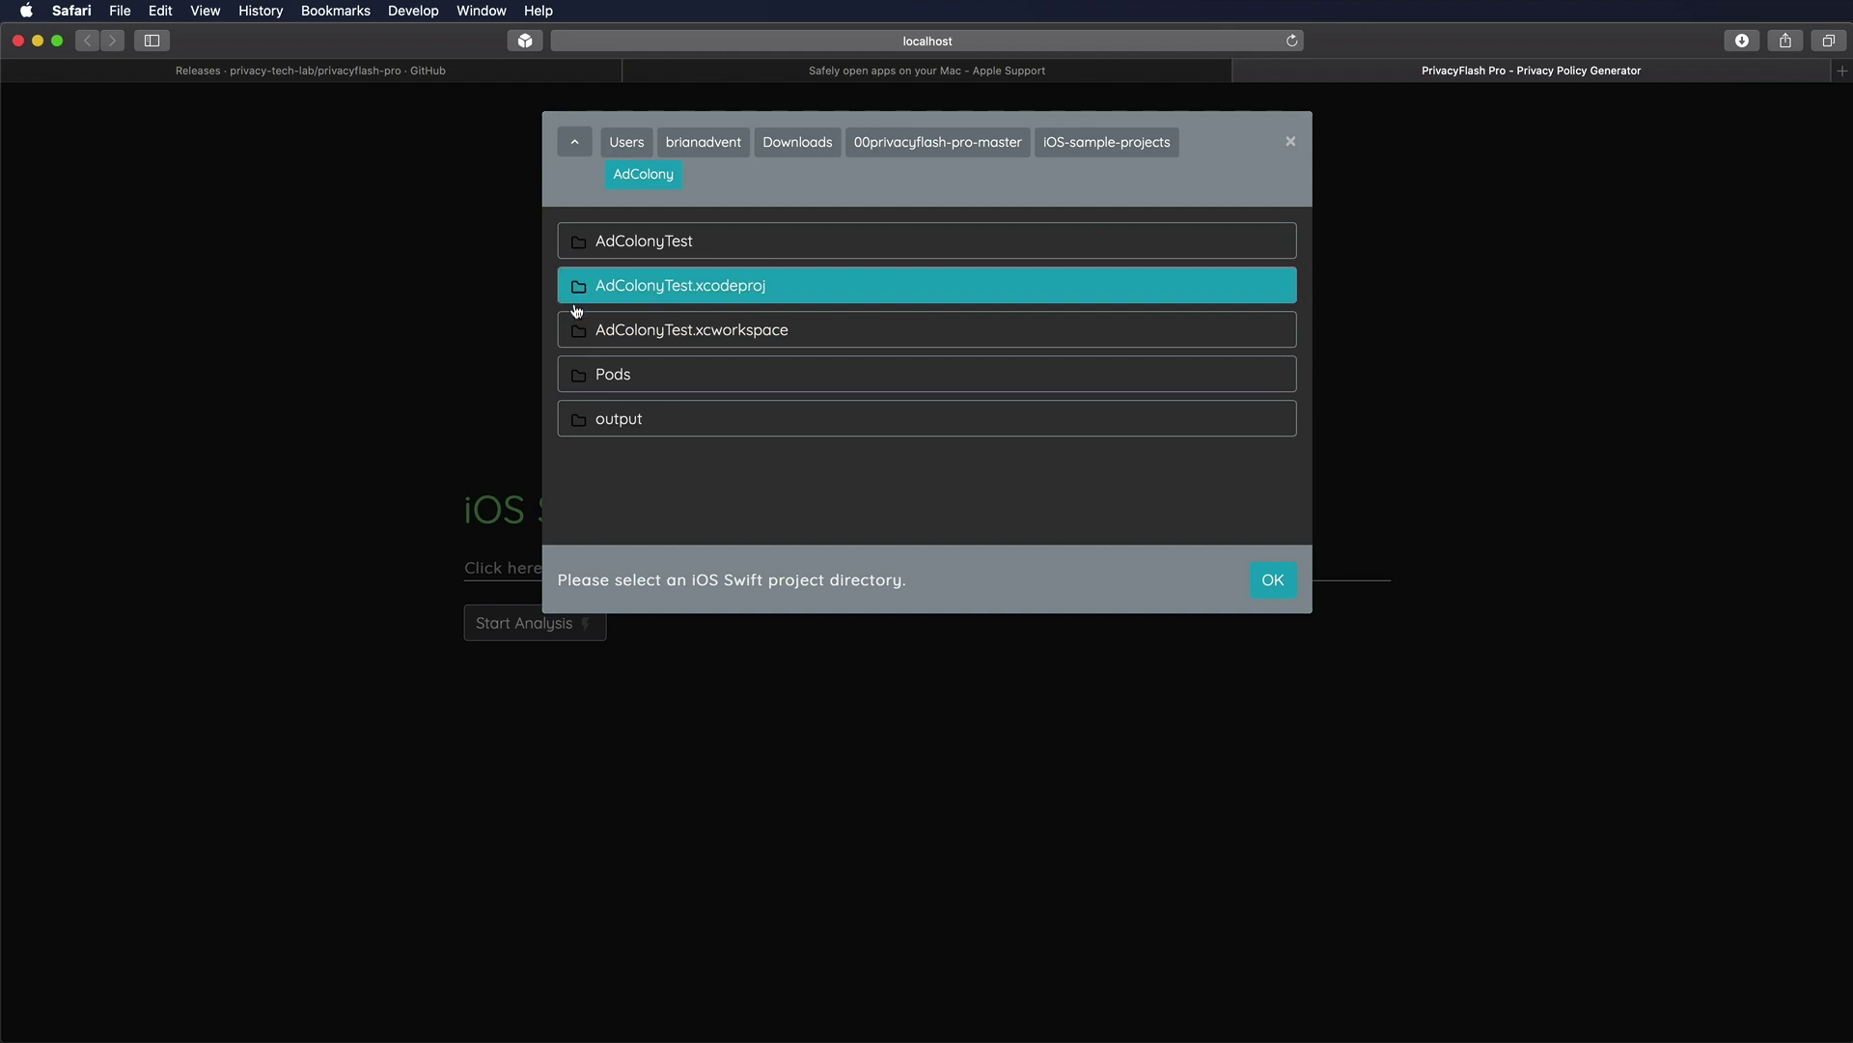
click(715, 333)
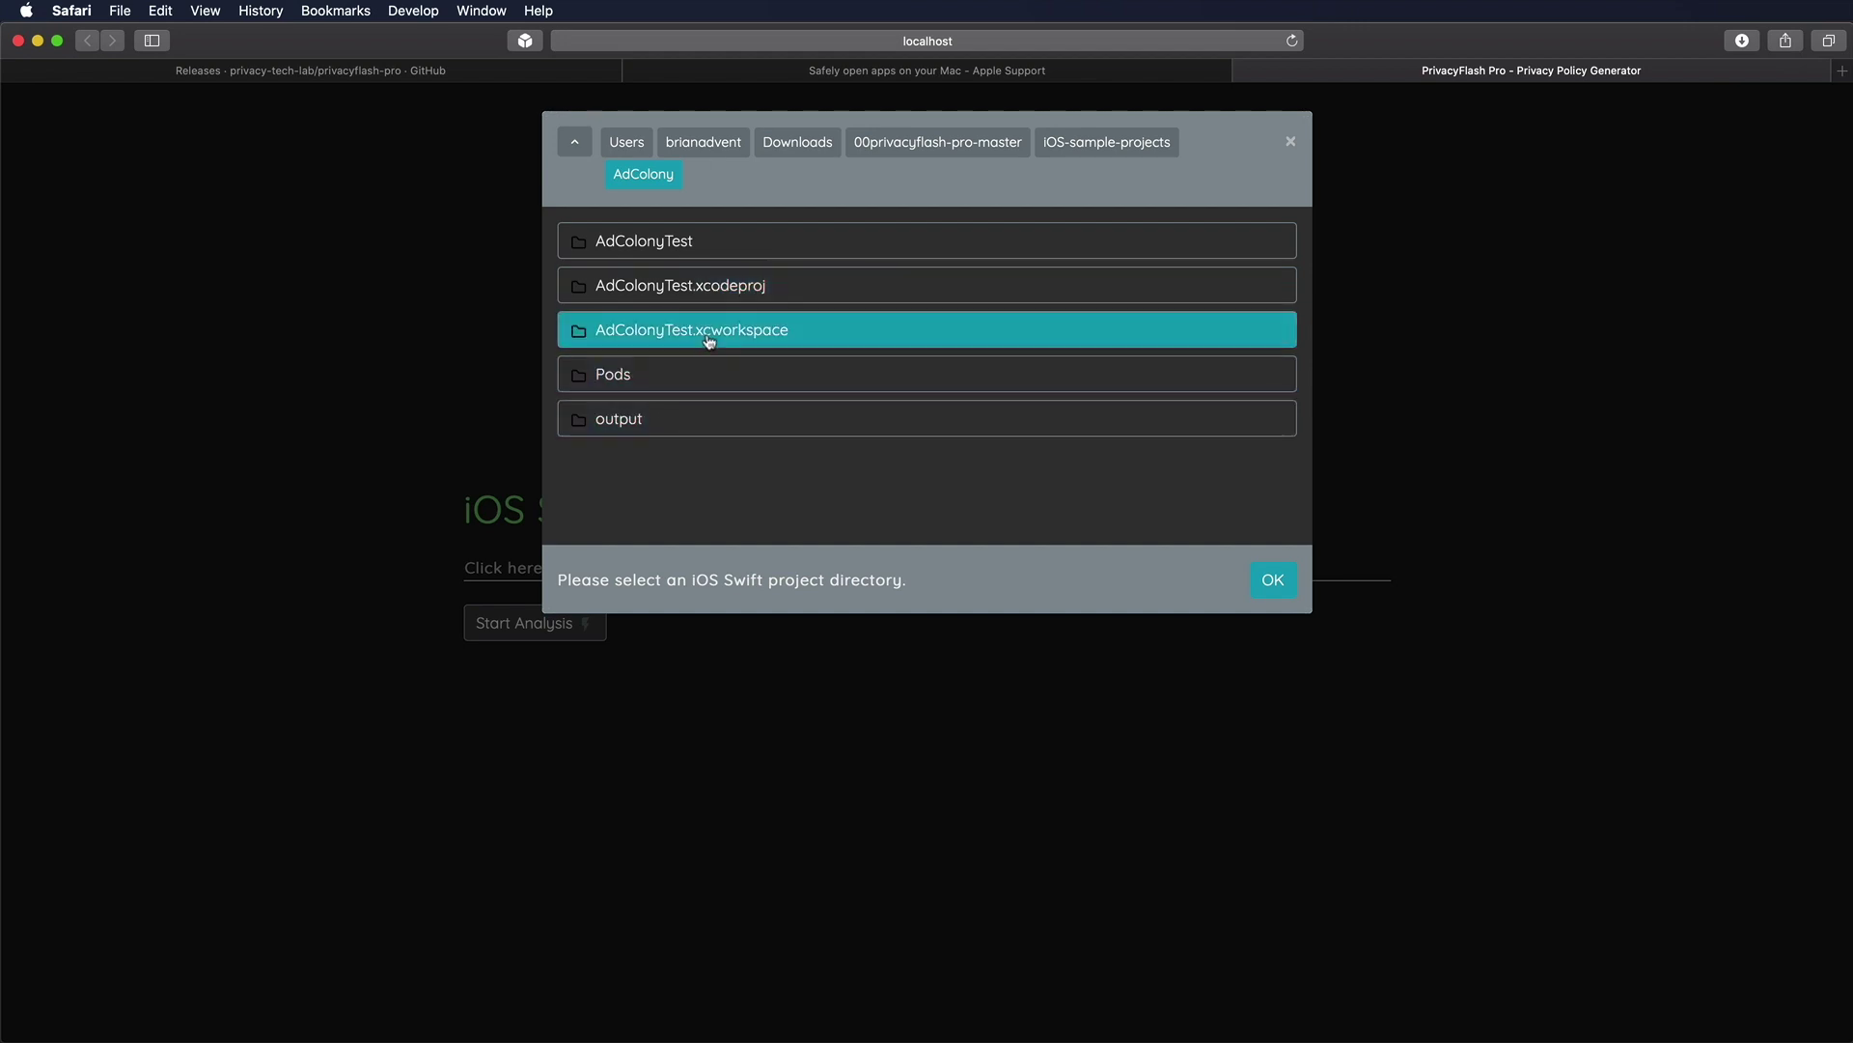
click(1255, 583)
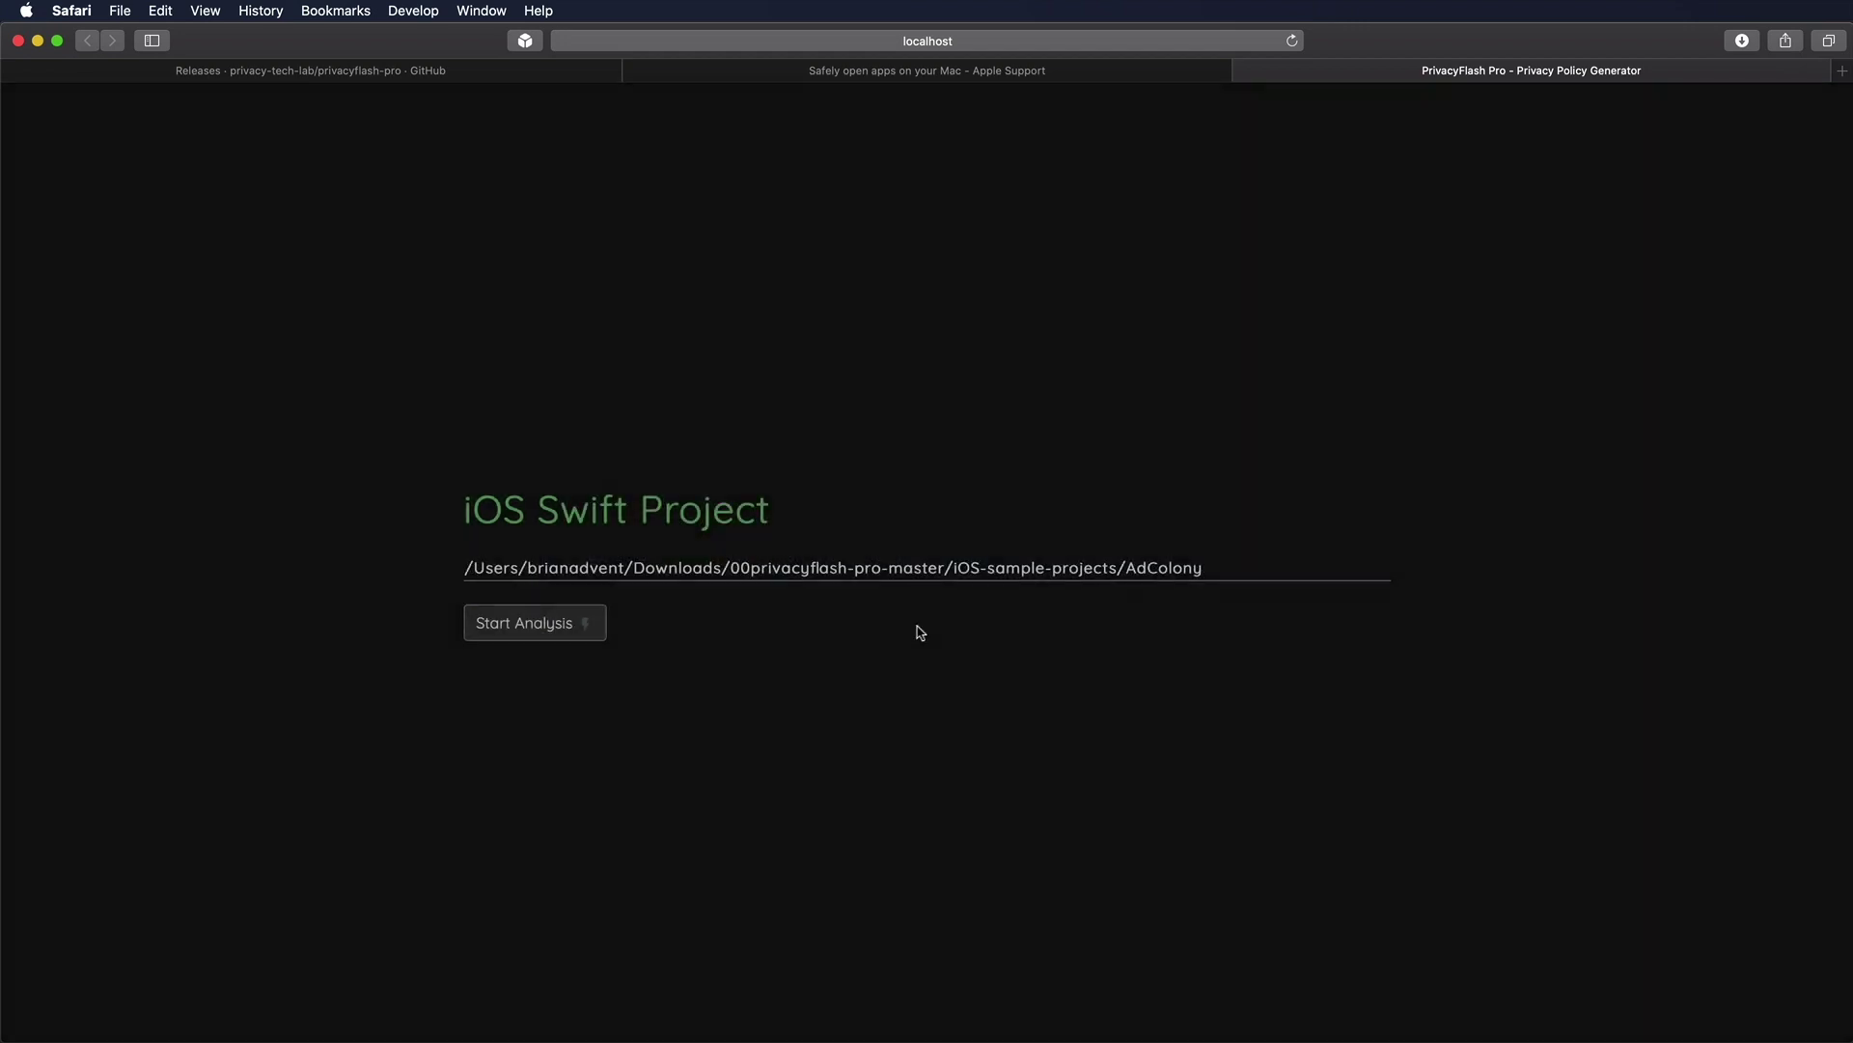
click(546, 638)
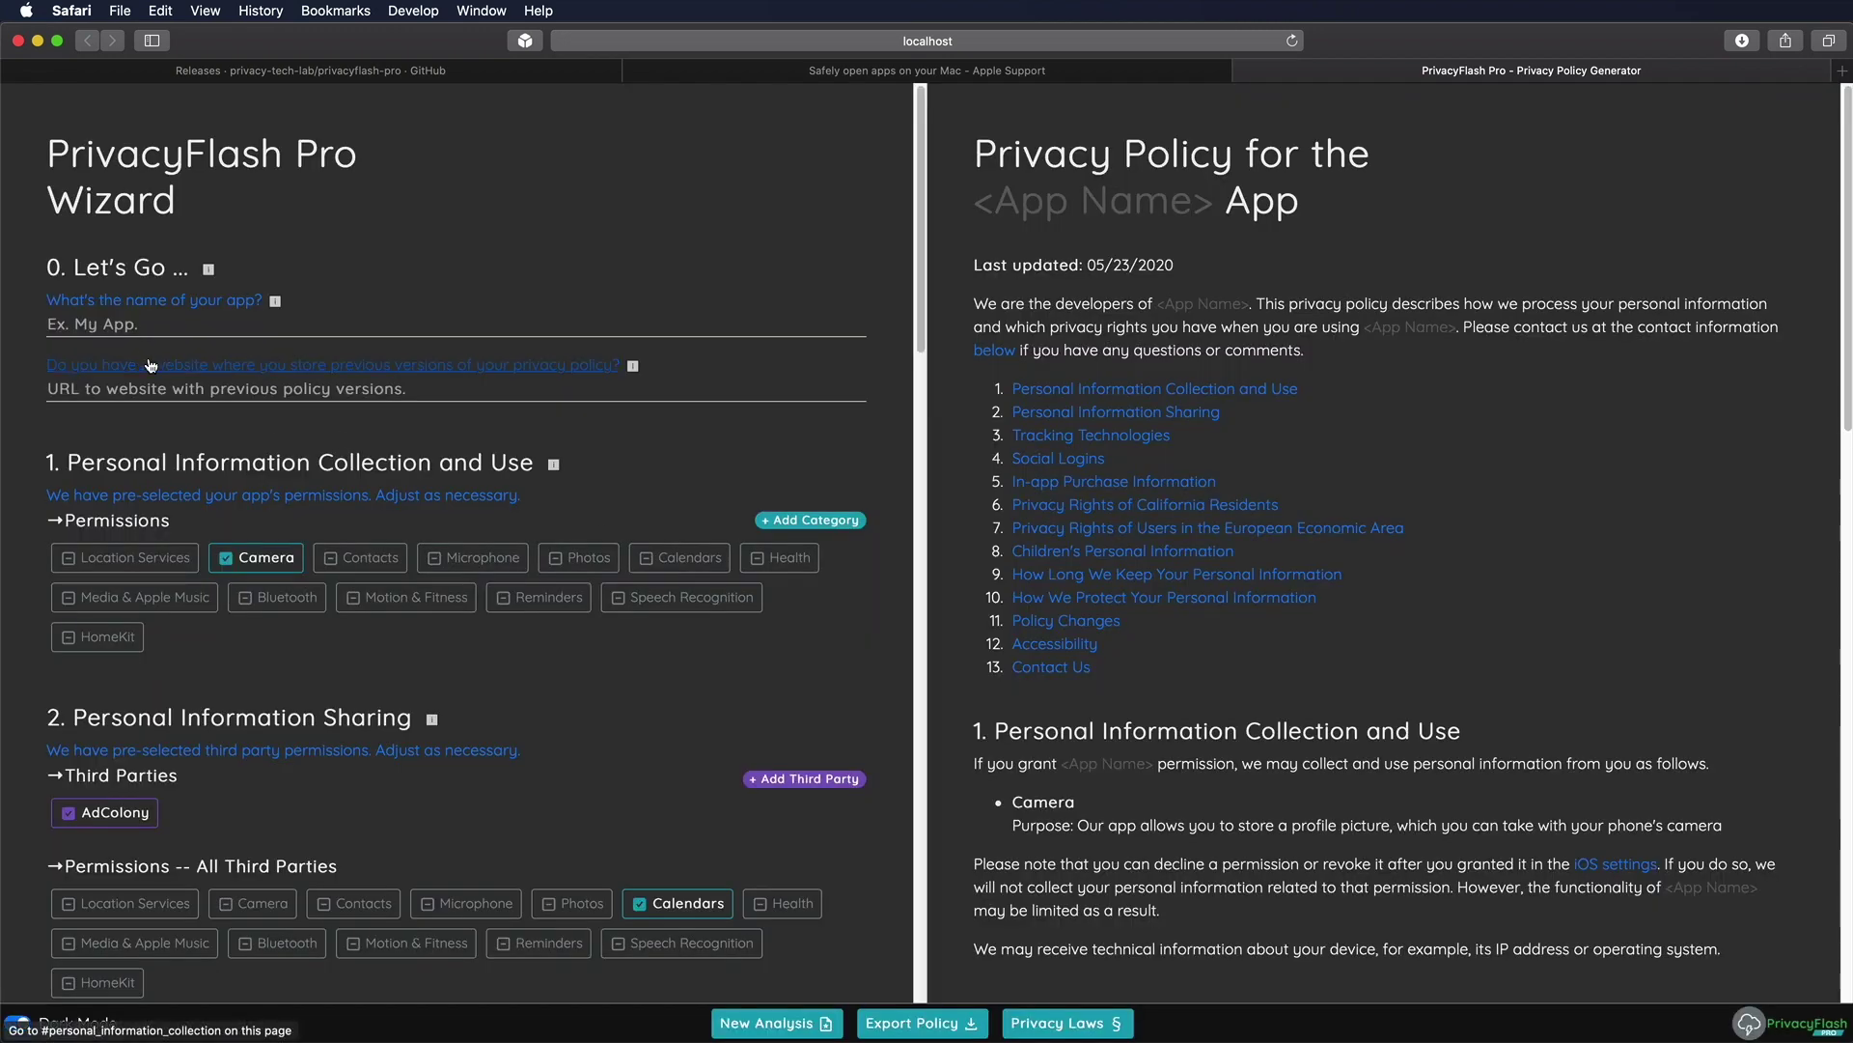
click(217, 329)
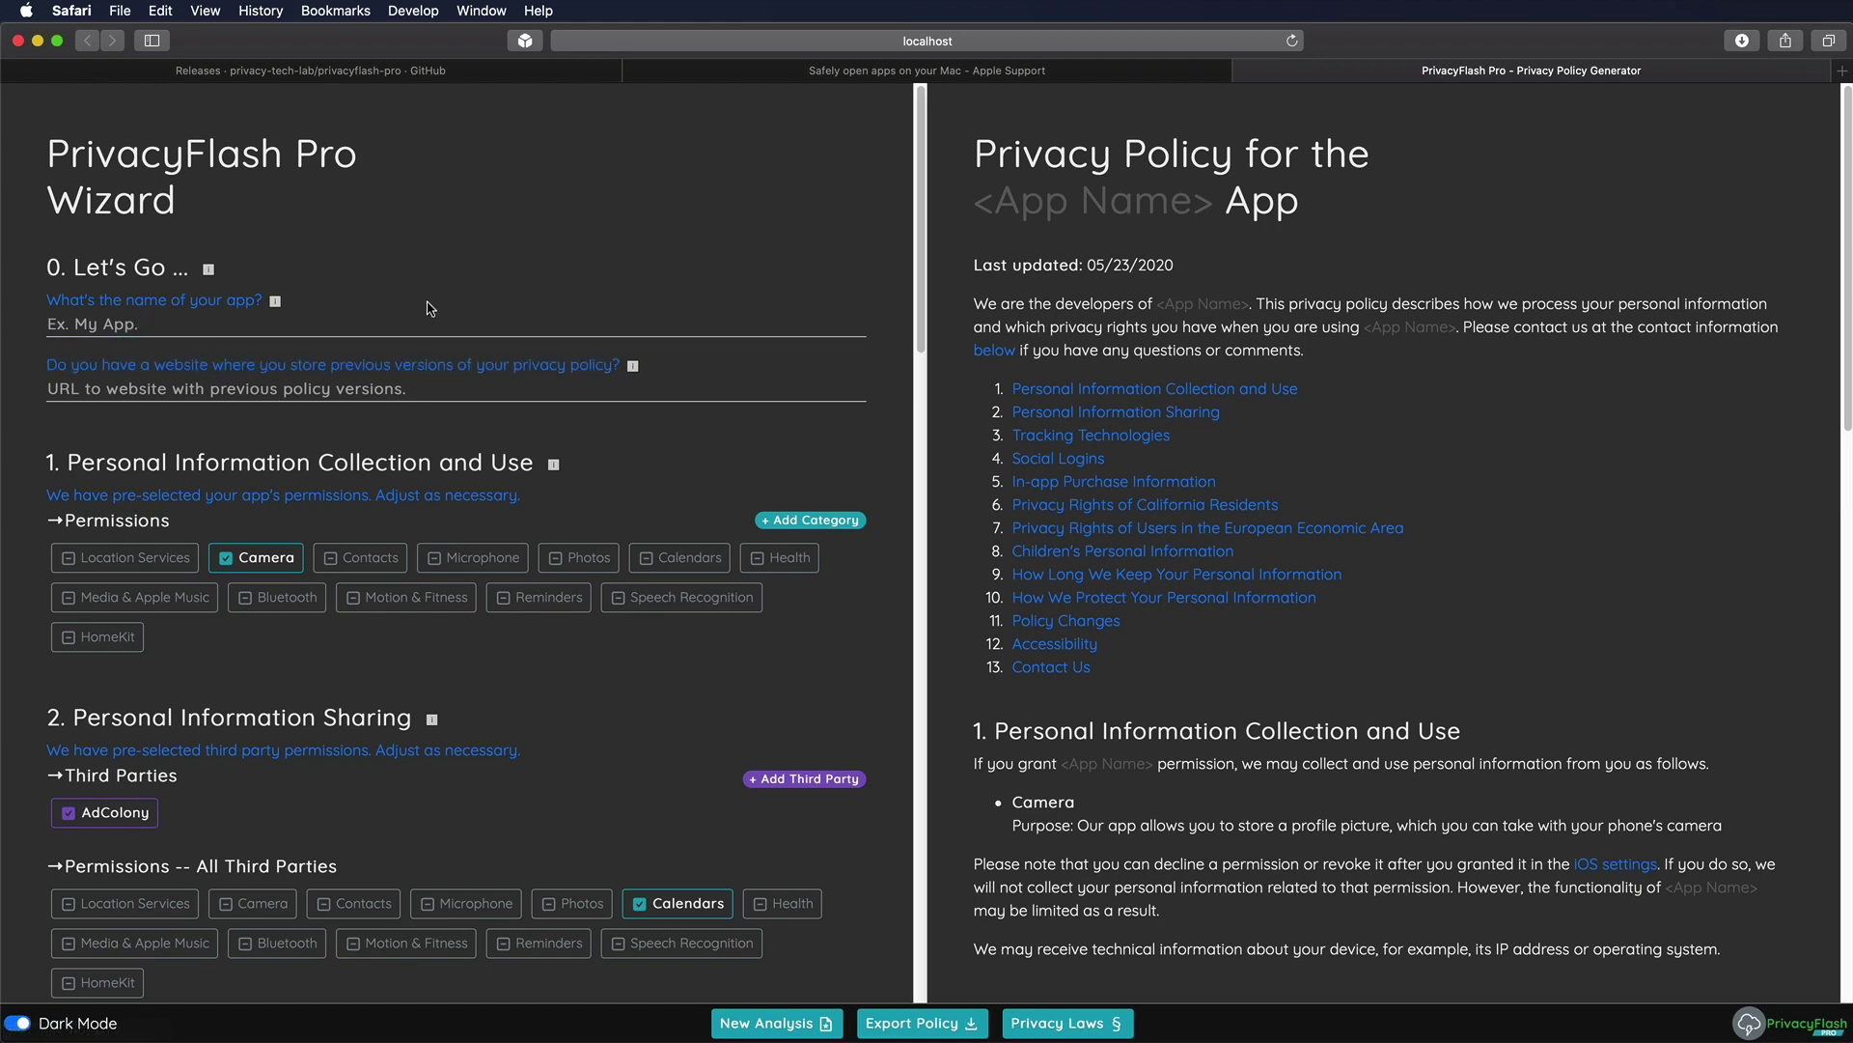
Step: Enter 'My Cool App' as the app's name in the wizard
text(My Cool App)
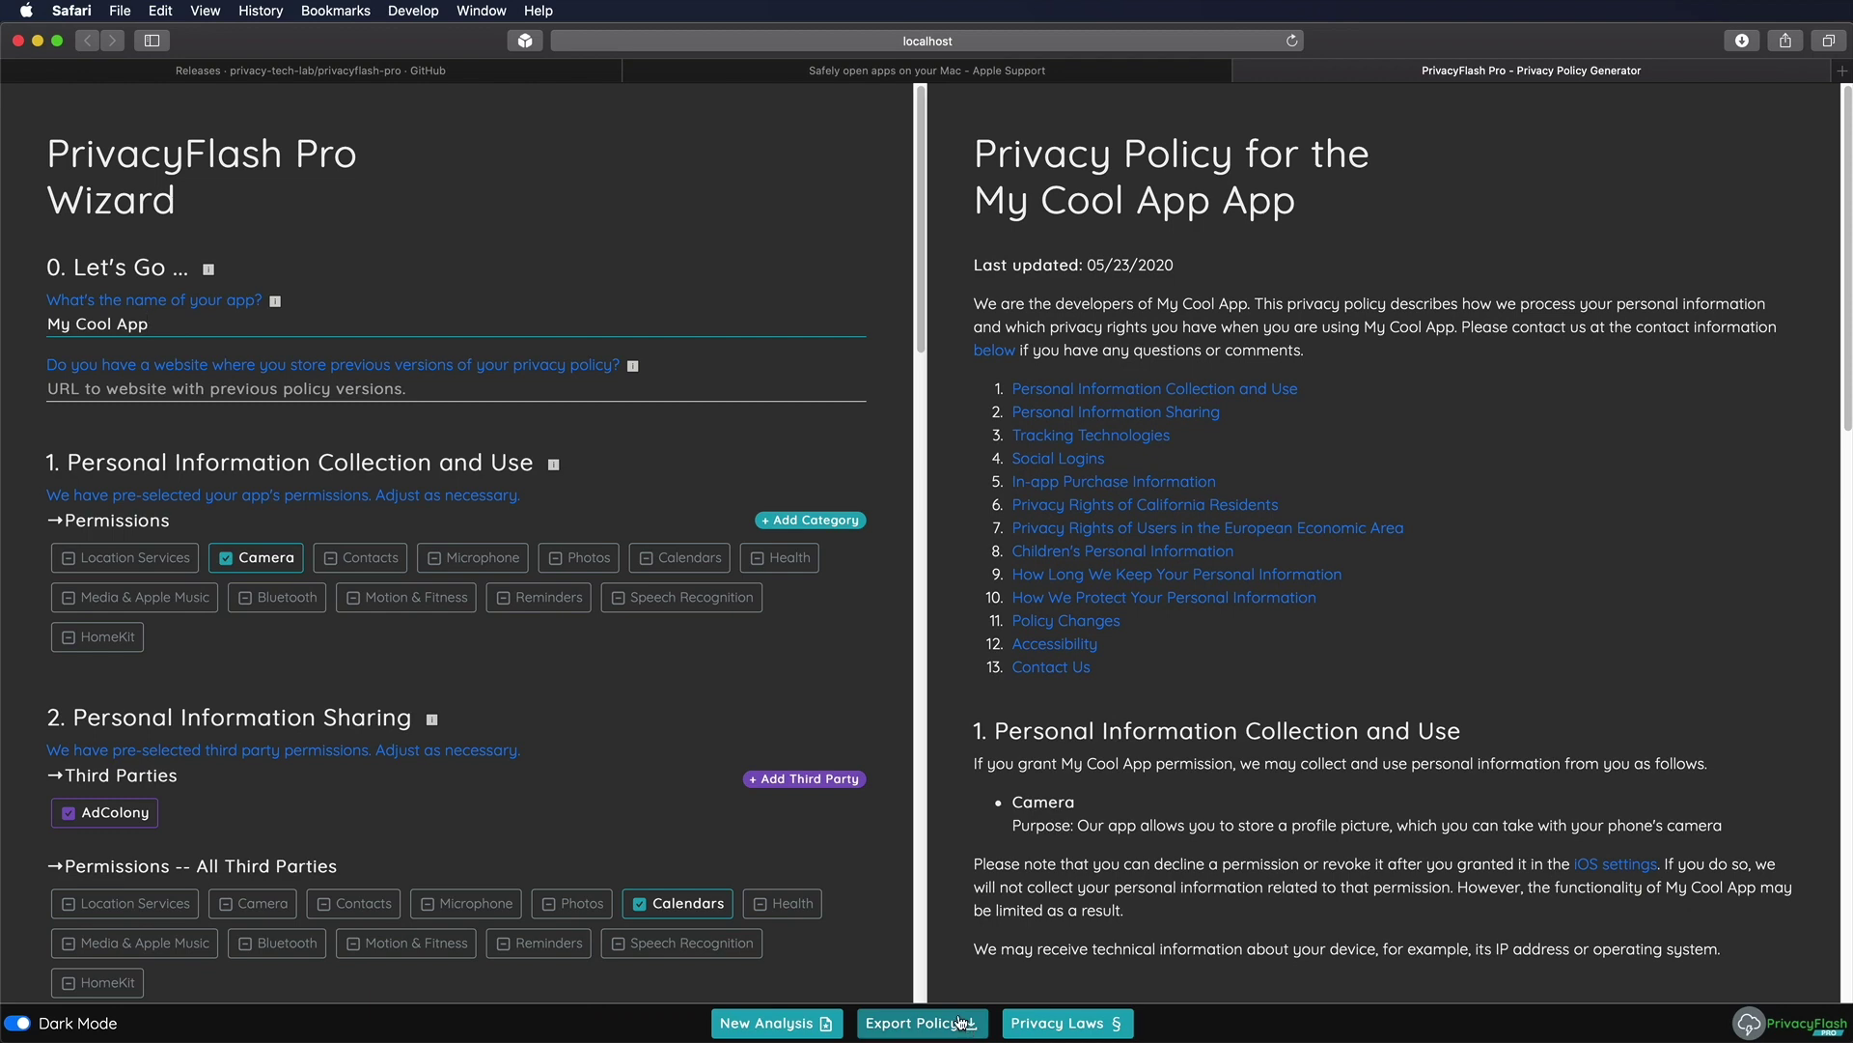
Step: Look through the Privacy Laws page, then return to the wizard with a blank app name
click(1050, 1023)
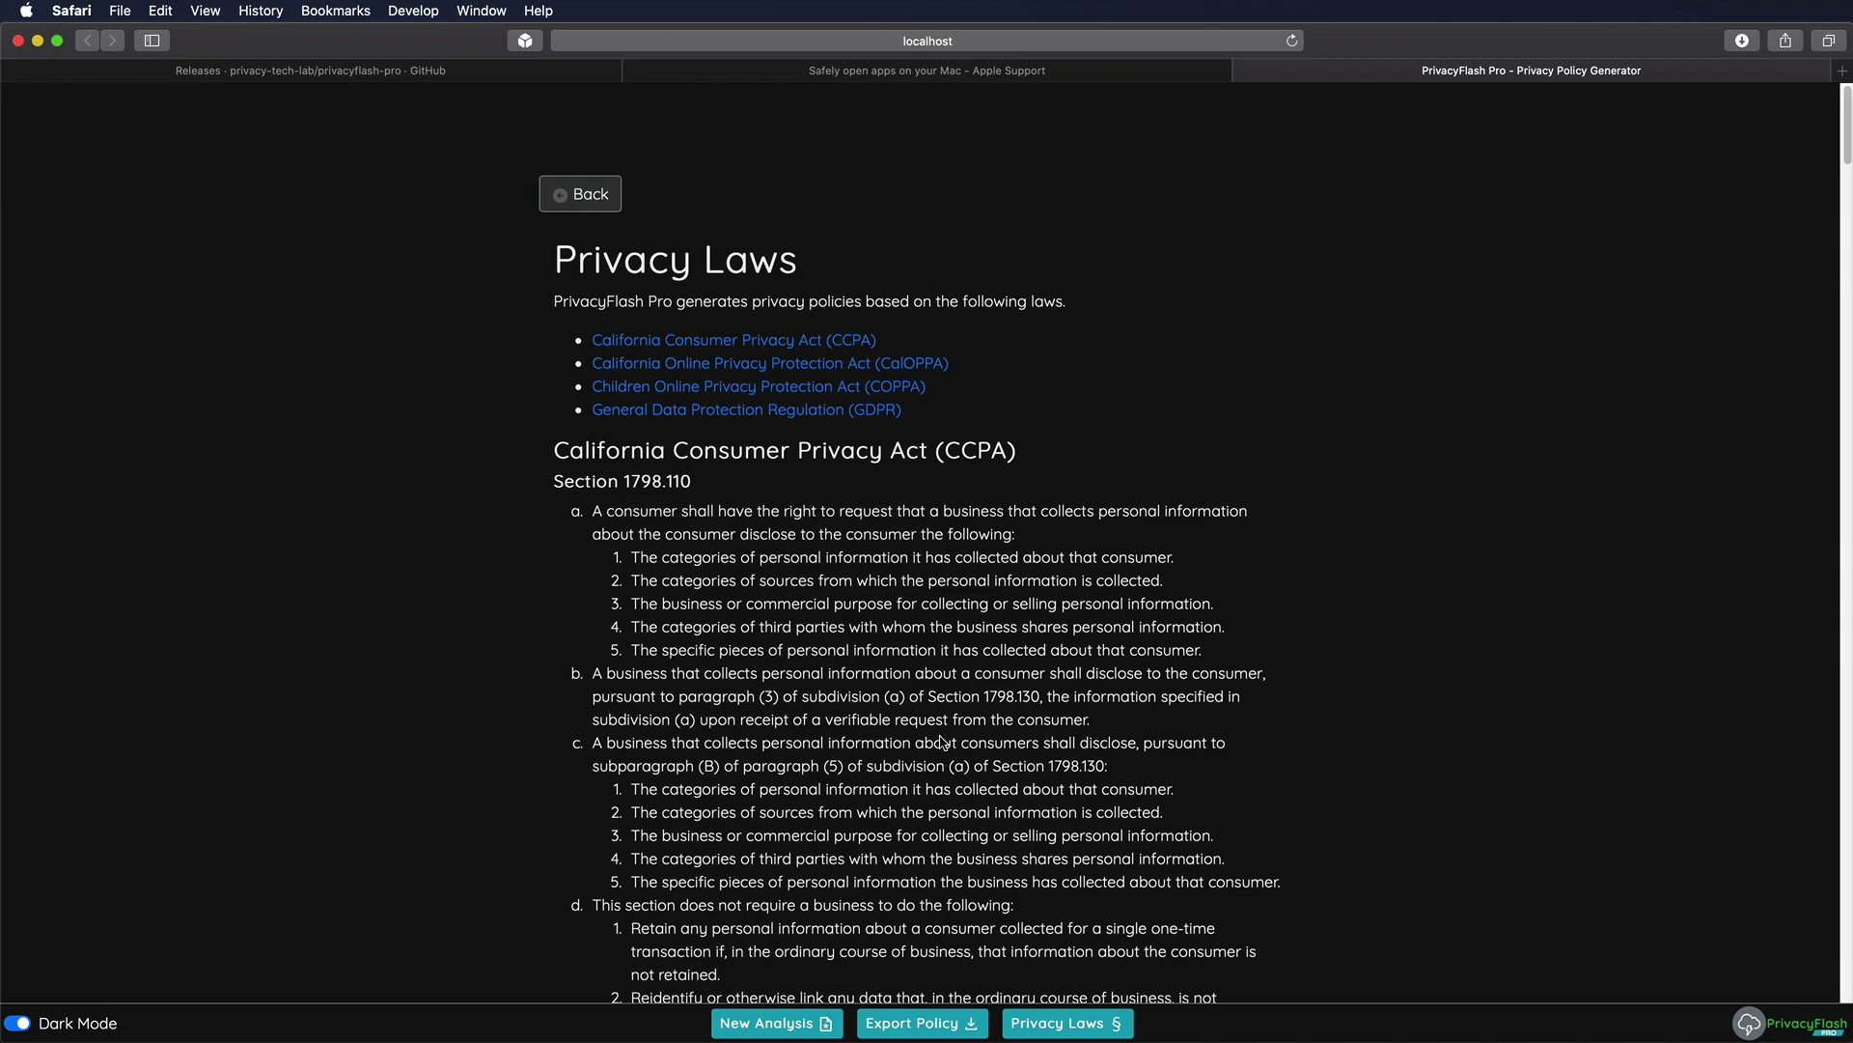
scroll(926, 623, down, 5)
scroll(925, 618, up, 5)
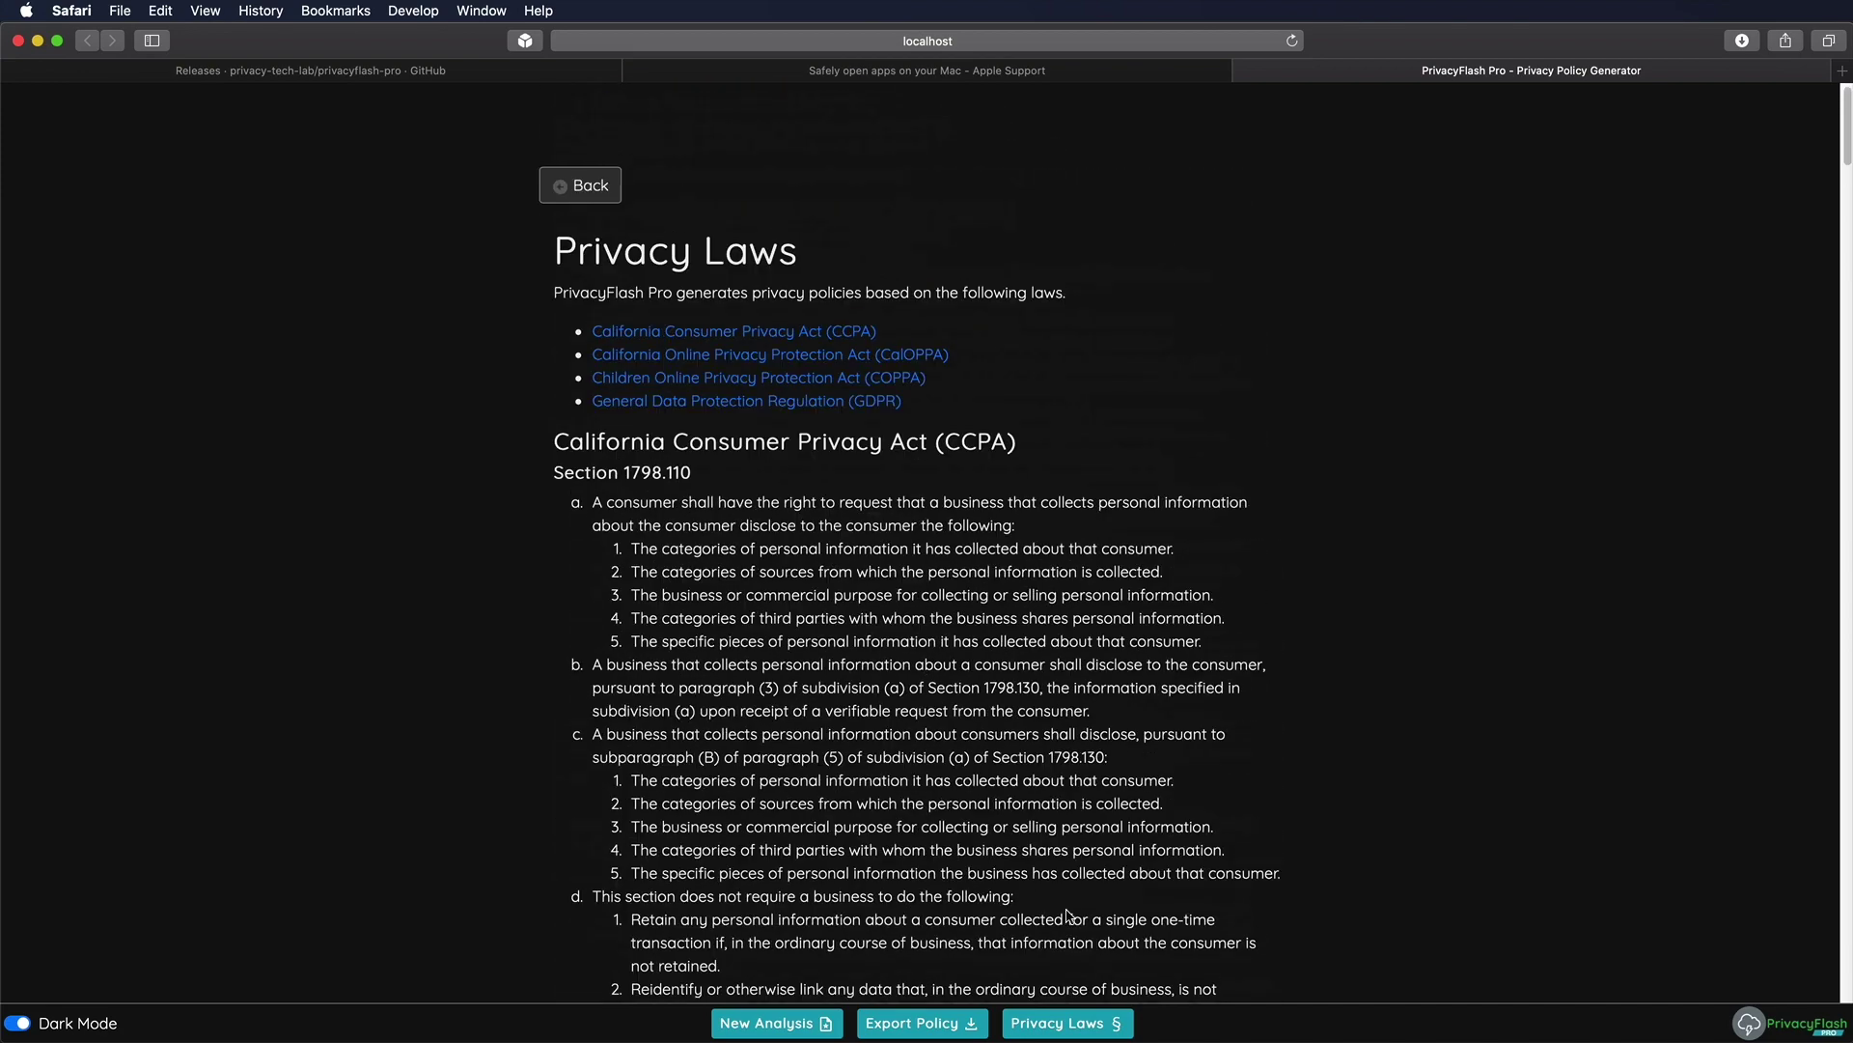
click(584, 197)
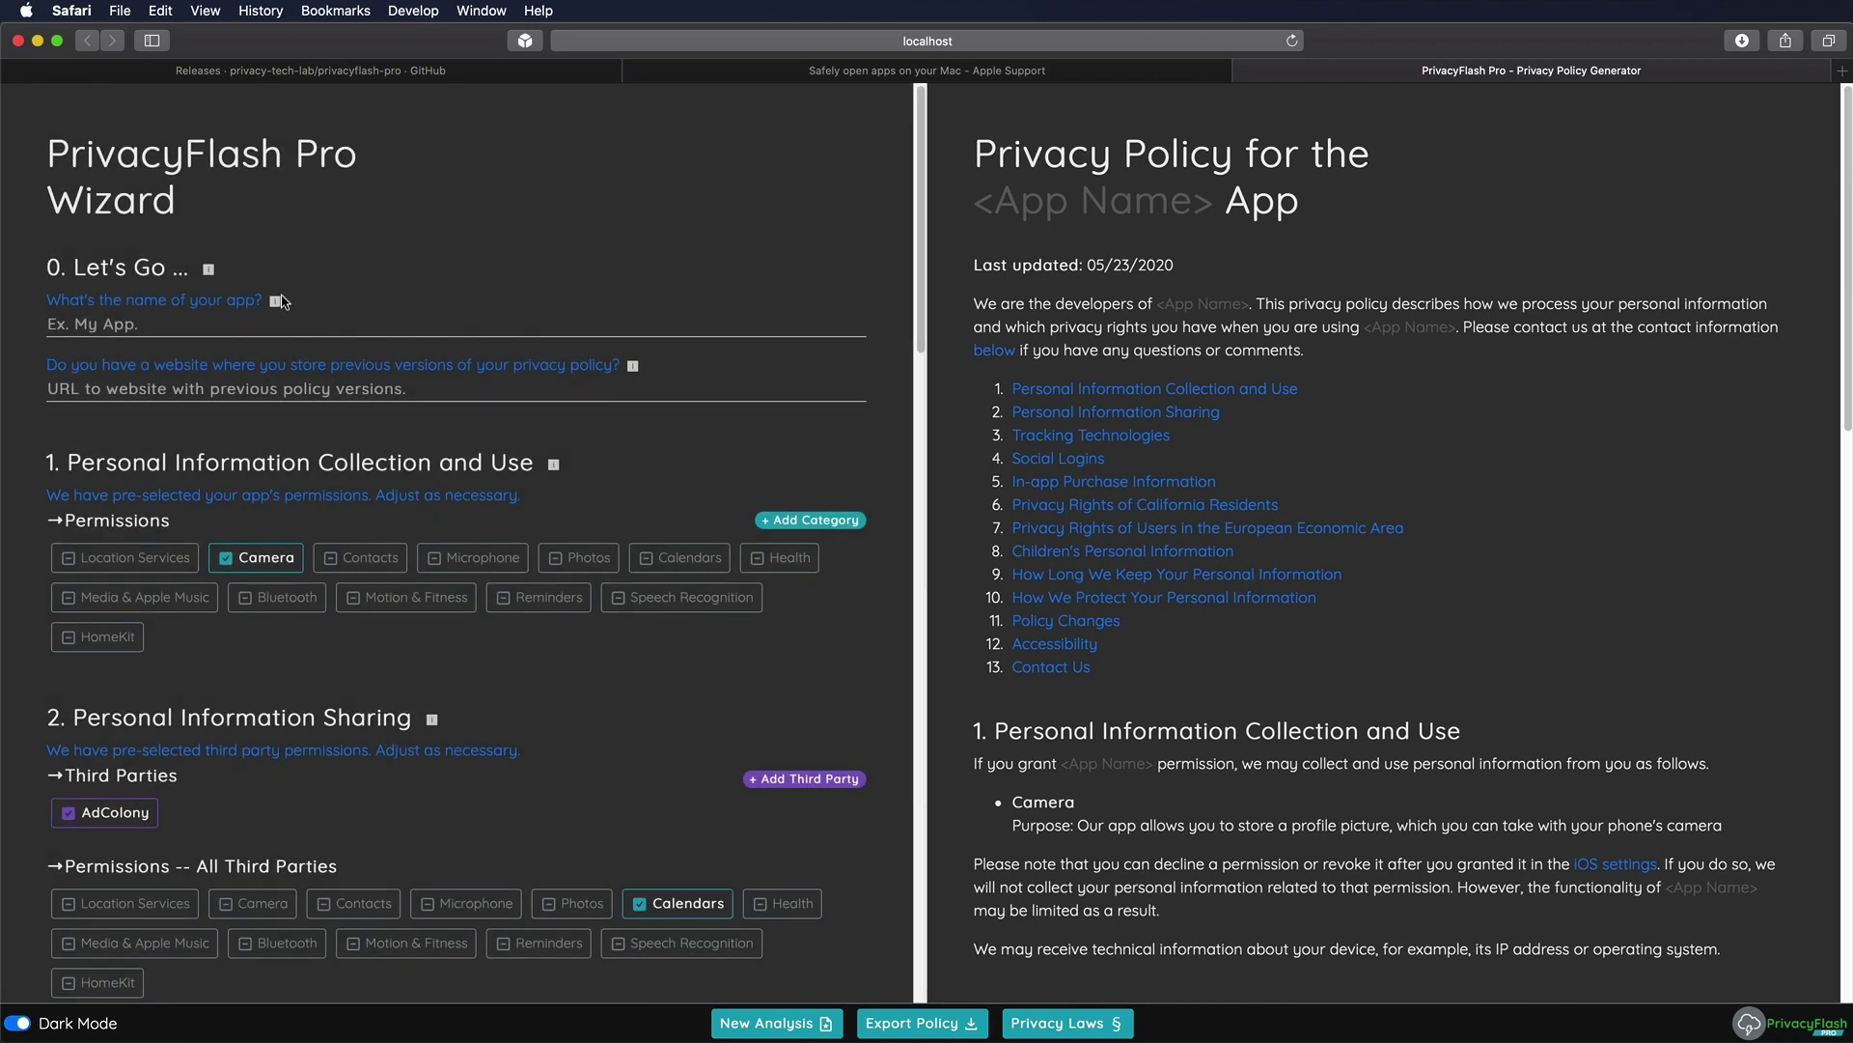
Step: Read the ProTips and show the Photos permission's profile-picture purpose from AdColonyTest's Info.plist
mouse_move(277, 303)
mouse_move(219, 276)
click(576, 568)
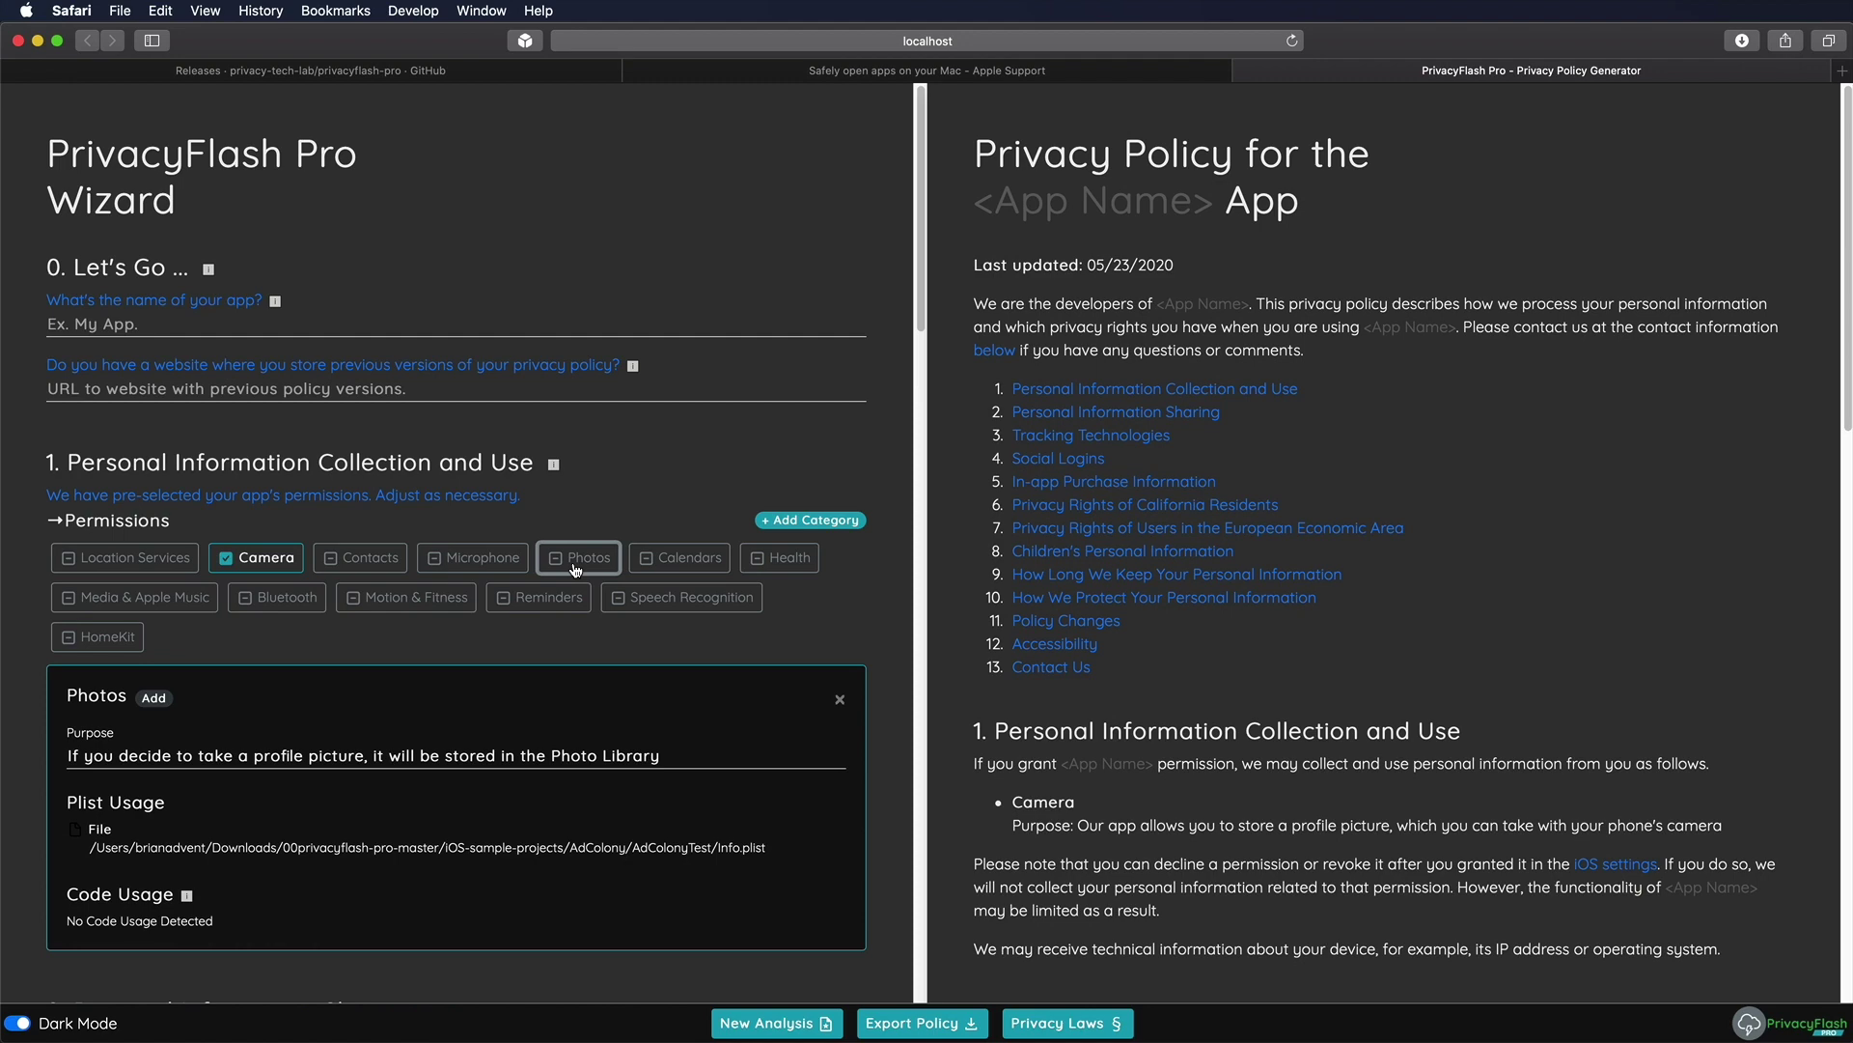
Step: Add the Photos and Bluetooth permissions and check them in the preview's section 1
scroll(556, 577, down, 5)
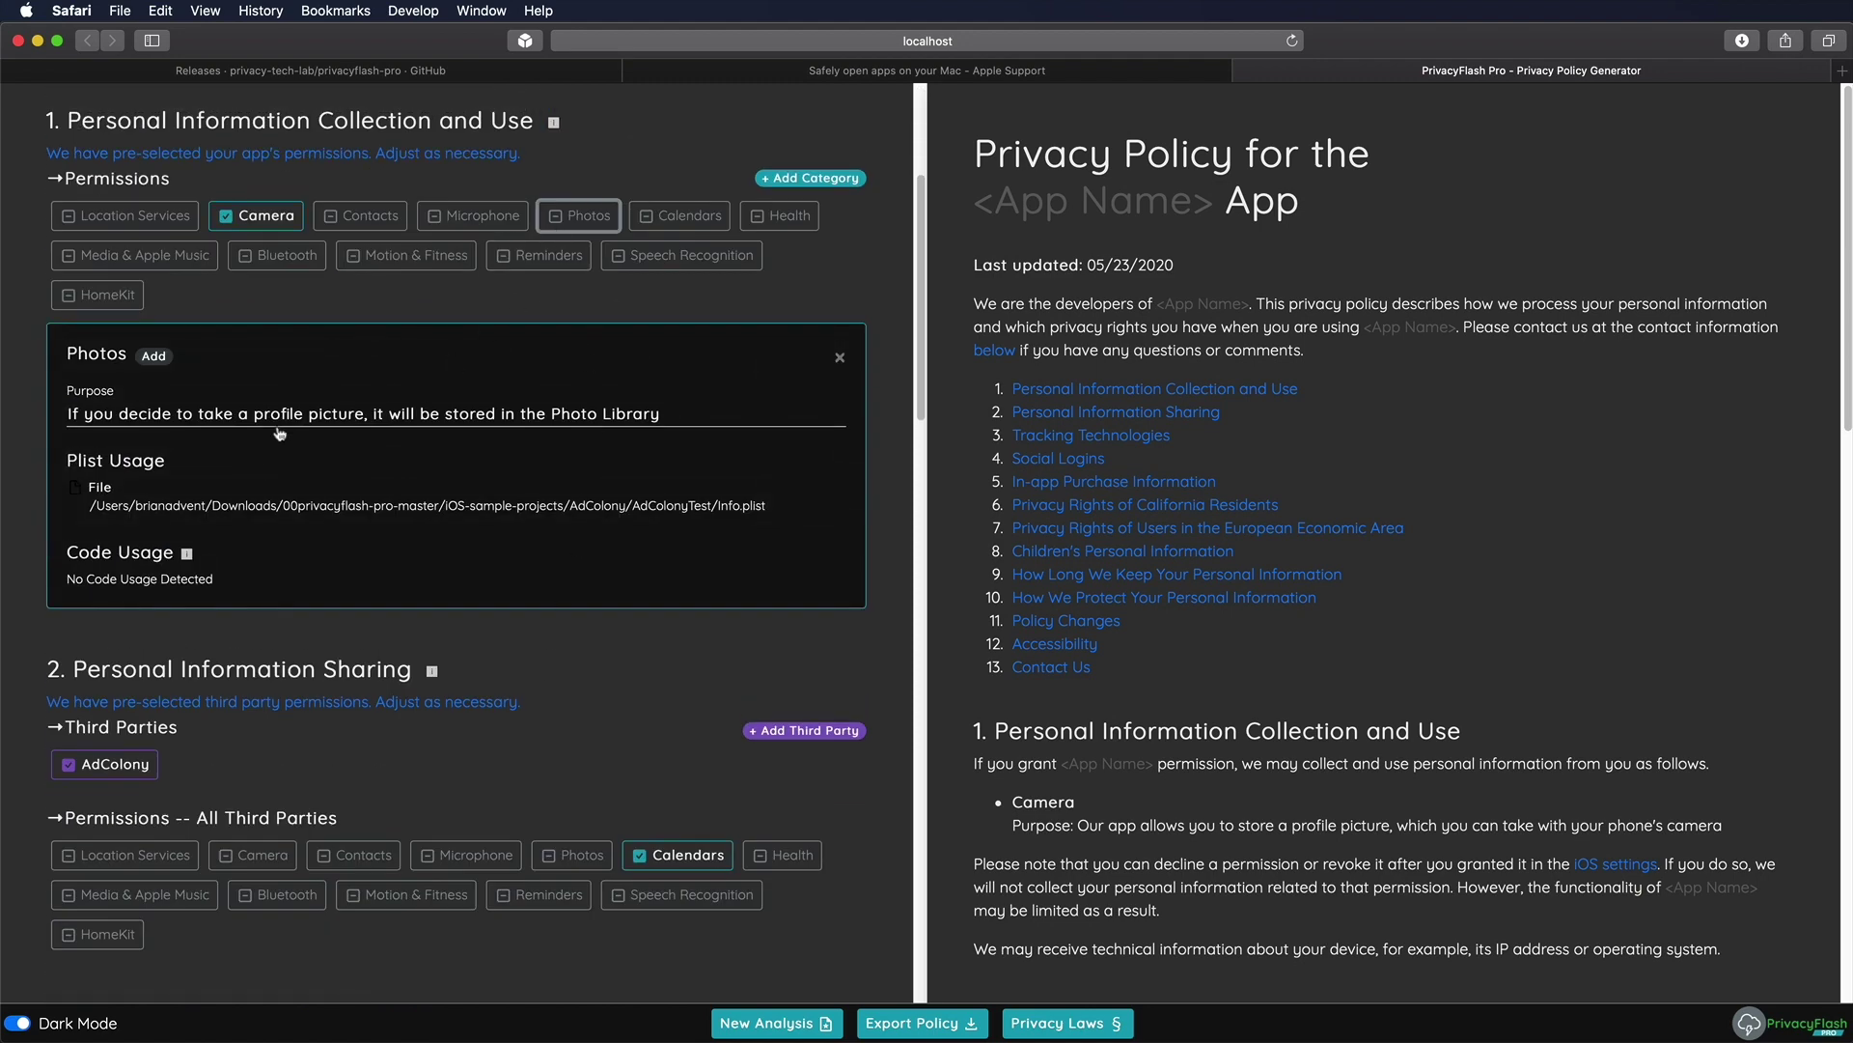
click(152, 362)
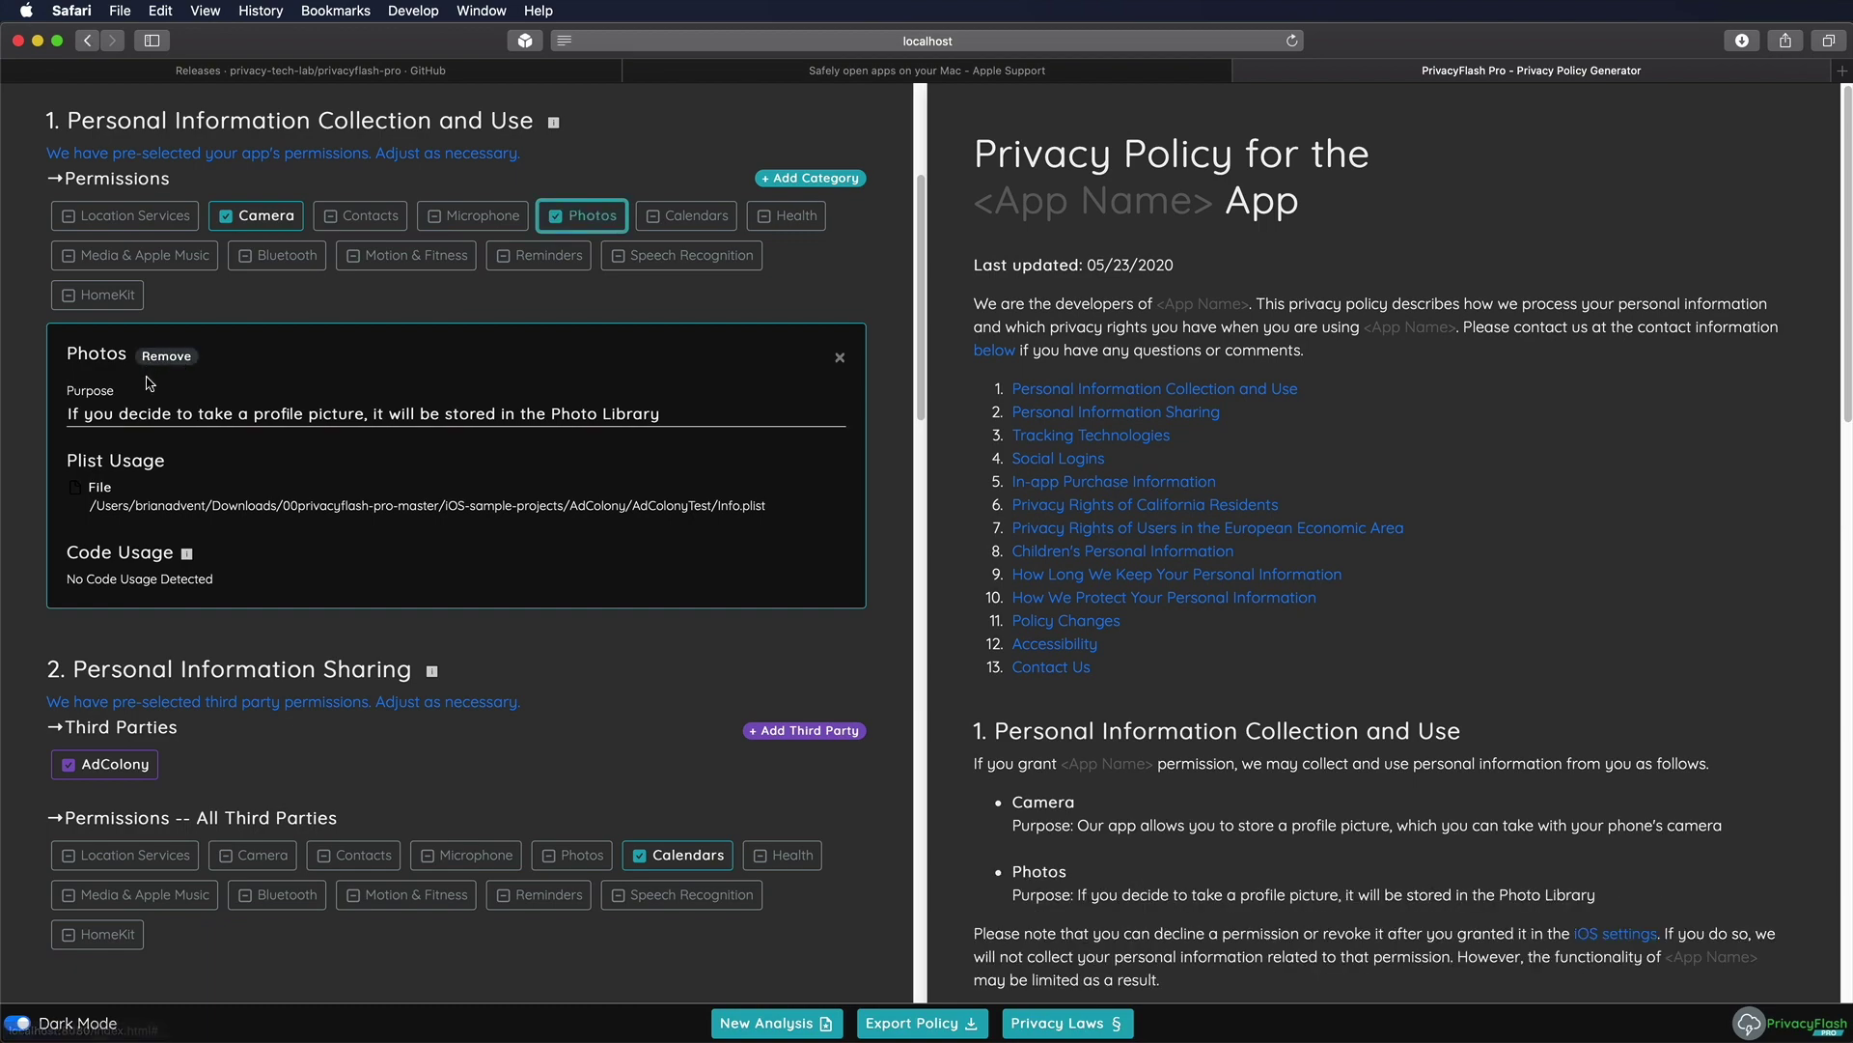
scroll(1206, 654, down, 6)
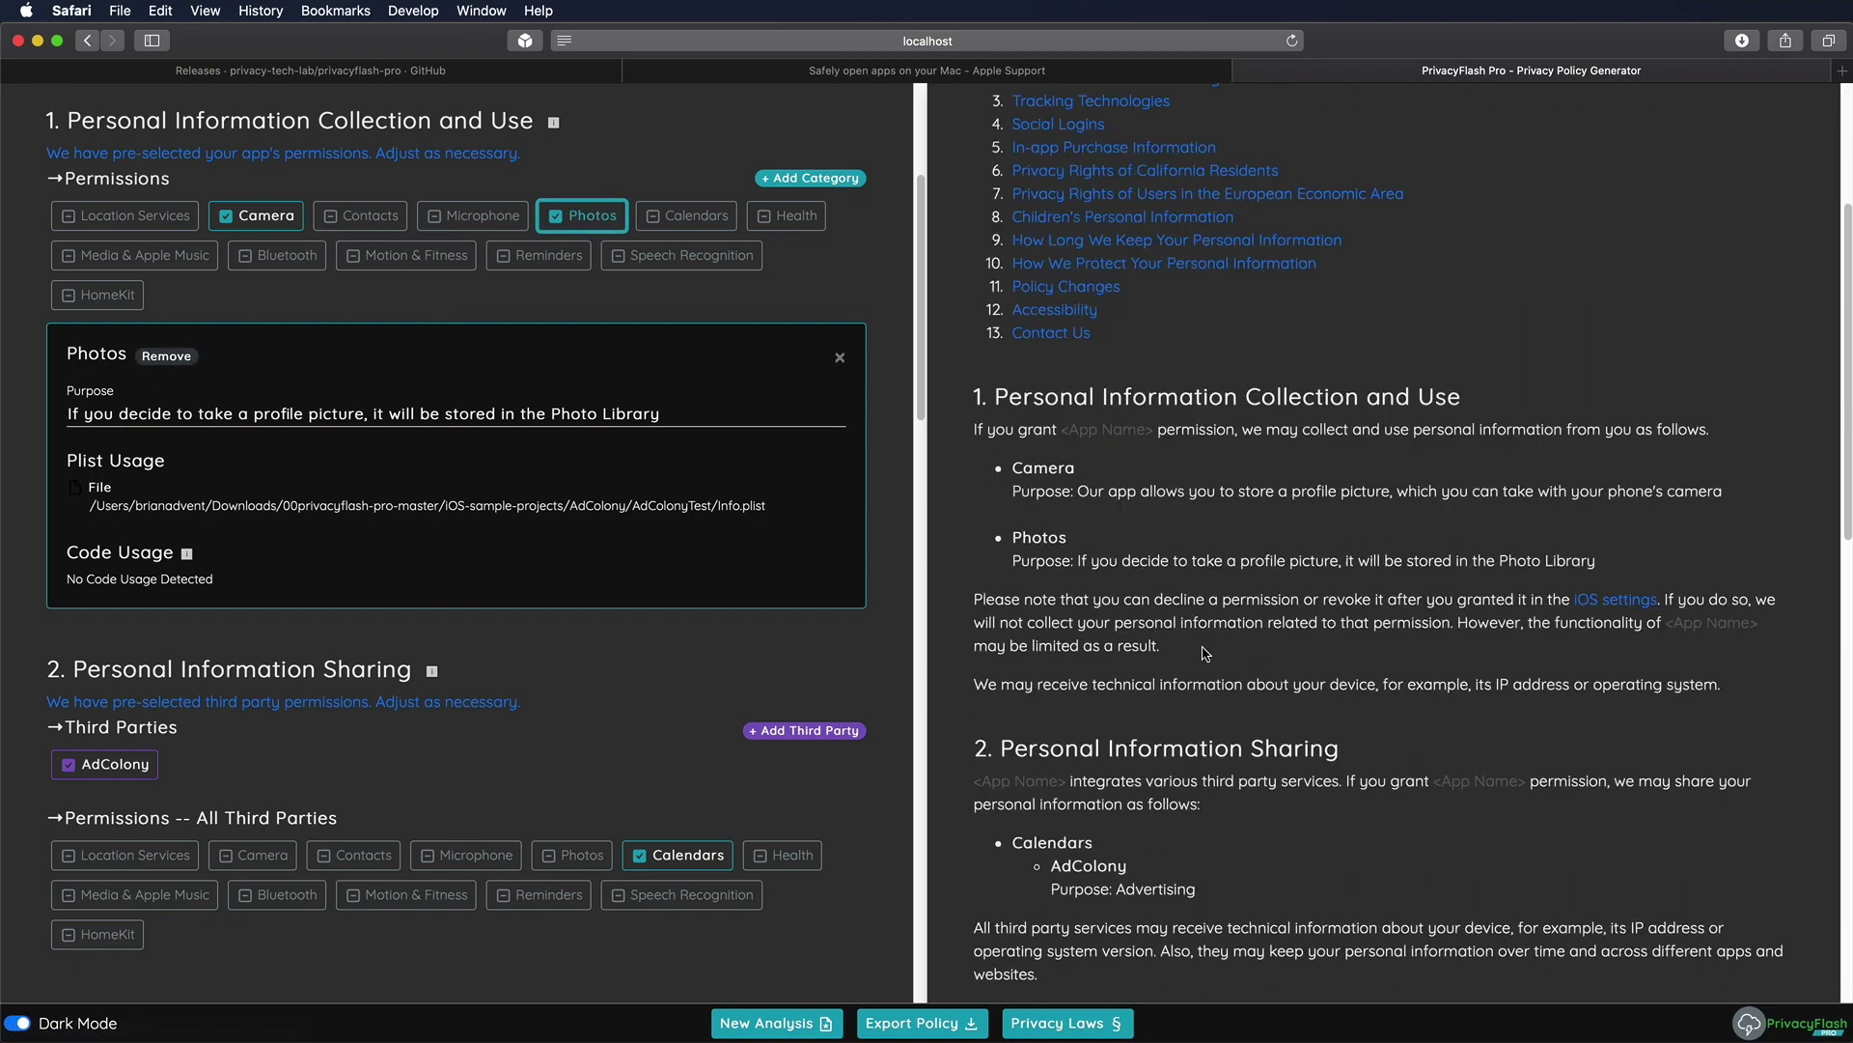
scroll(1202, 583, up, 2)
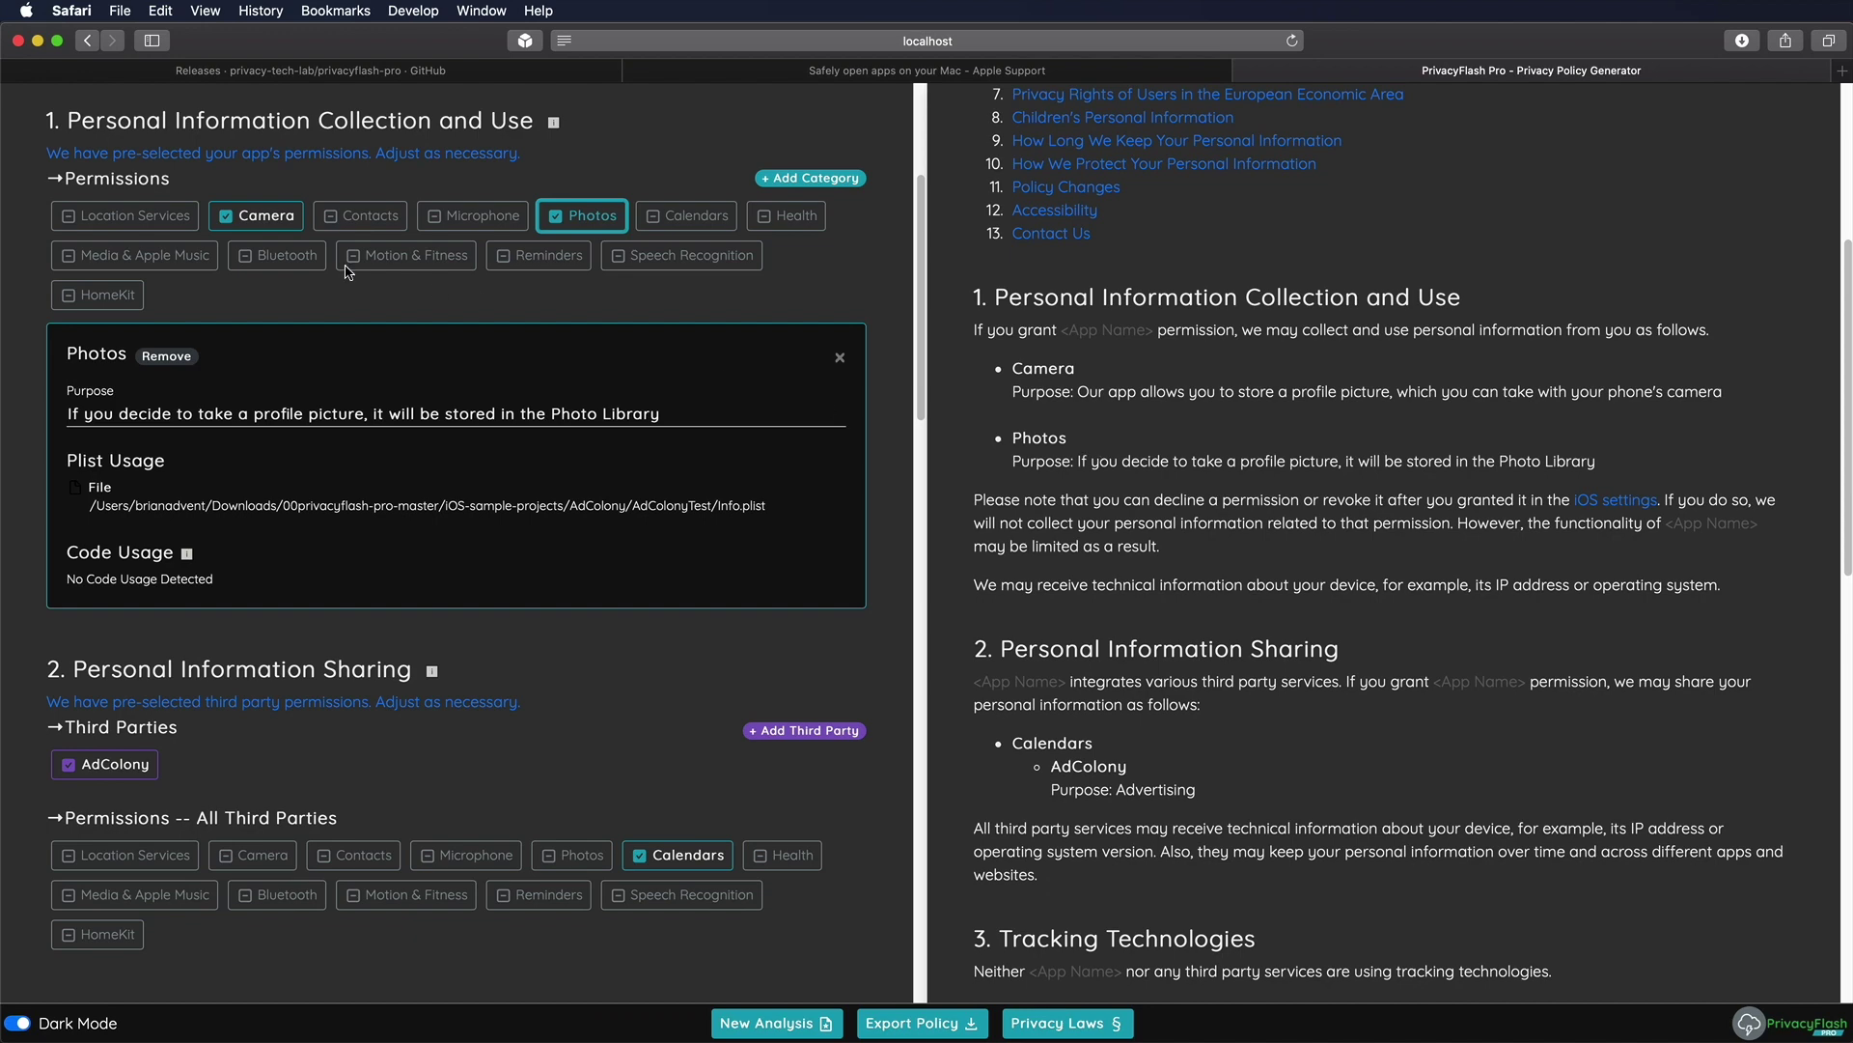
scroll(1094, 453, up, 4)
scroll(1205, 654, down, 2)
scroll(1205, 654, down, 4)
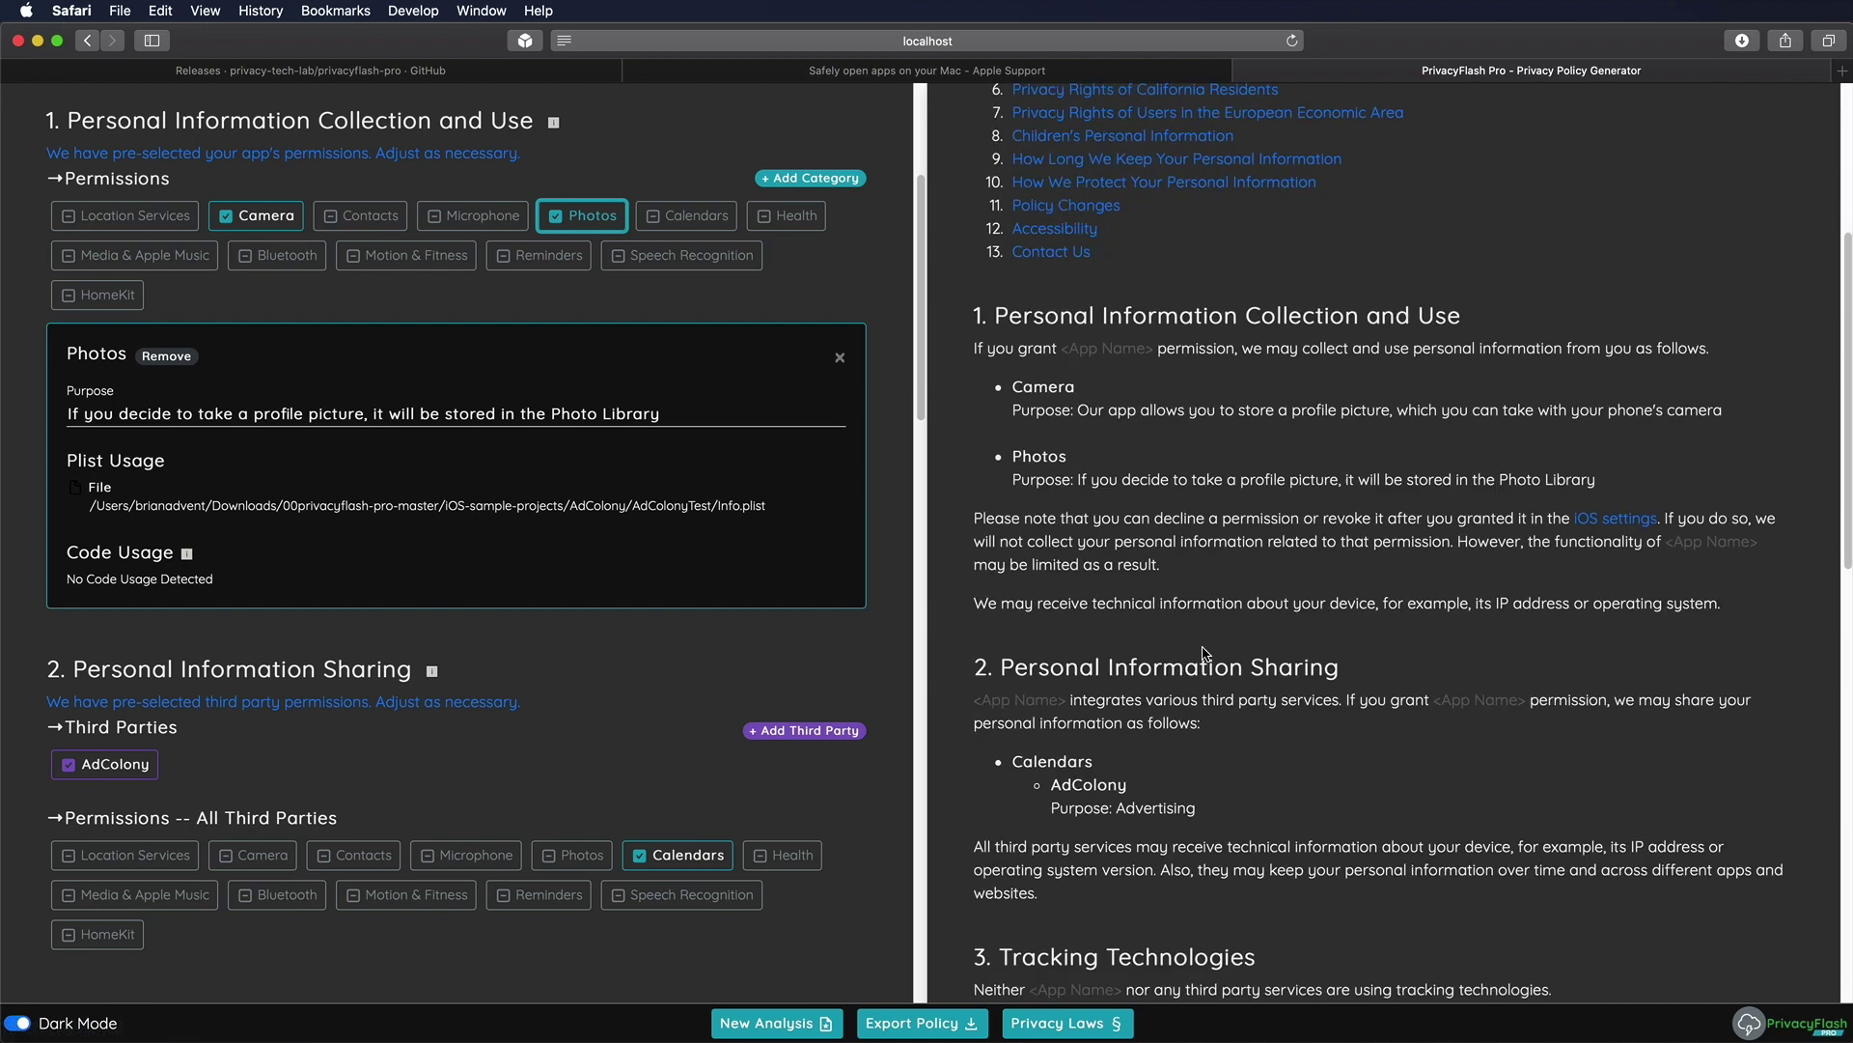
scroll(1112, 406, up, 2)
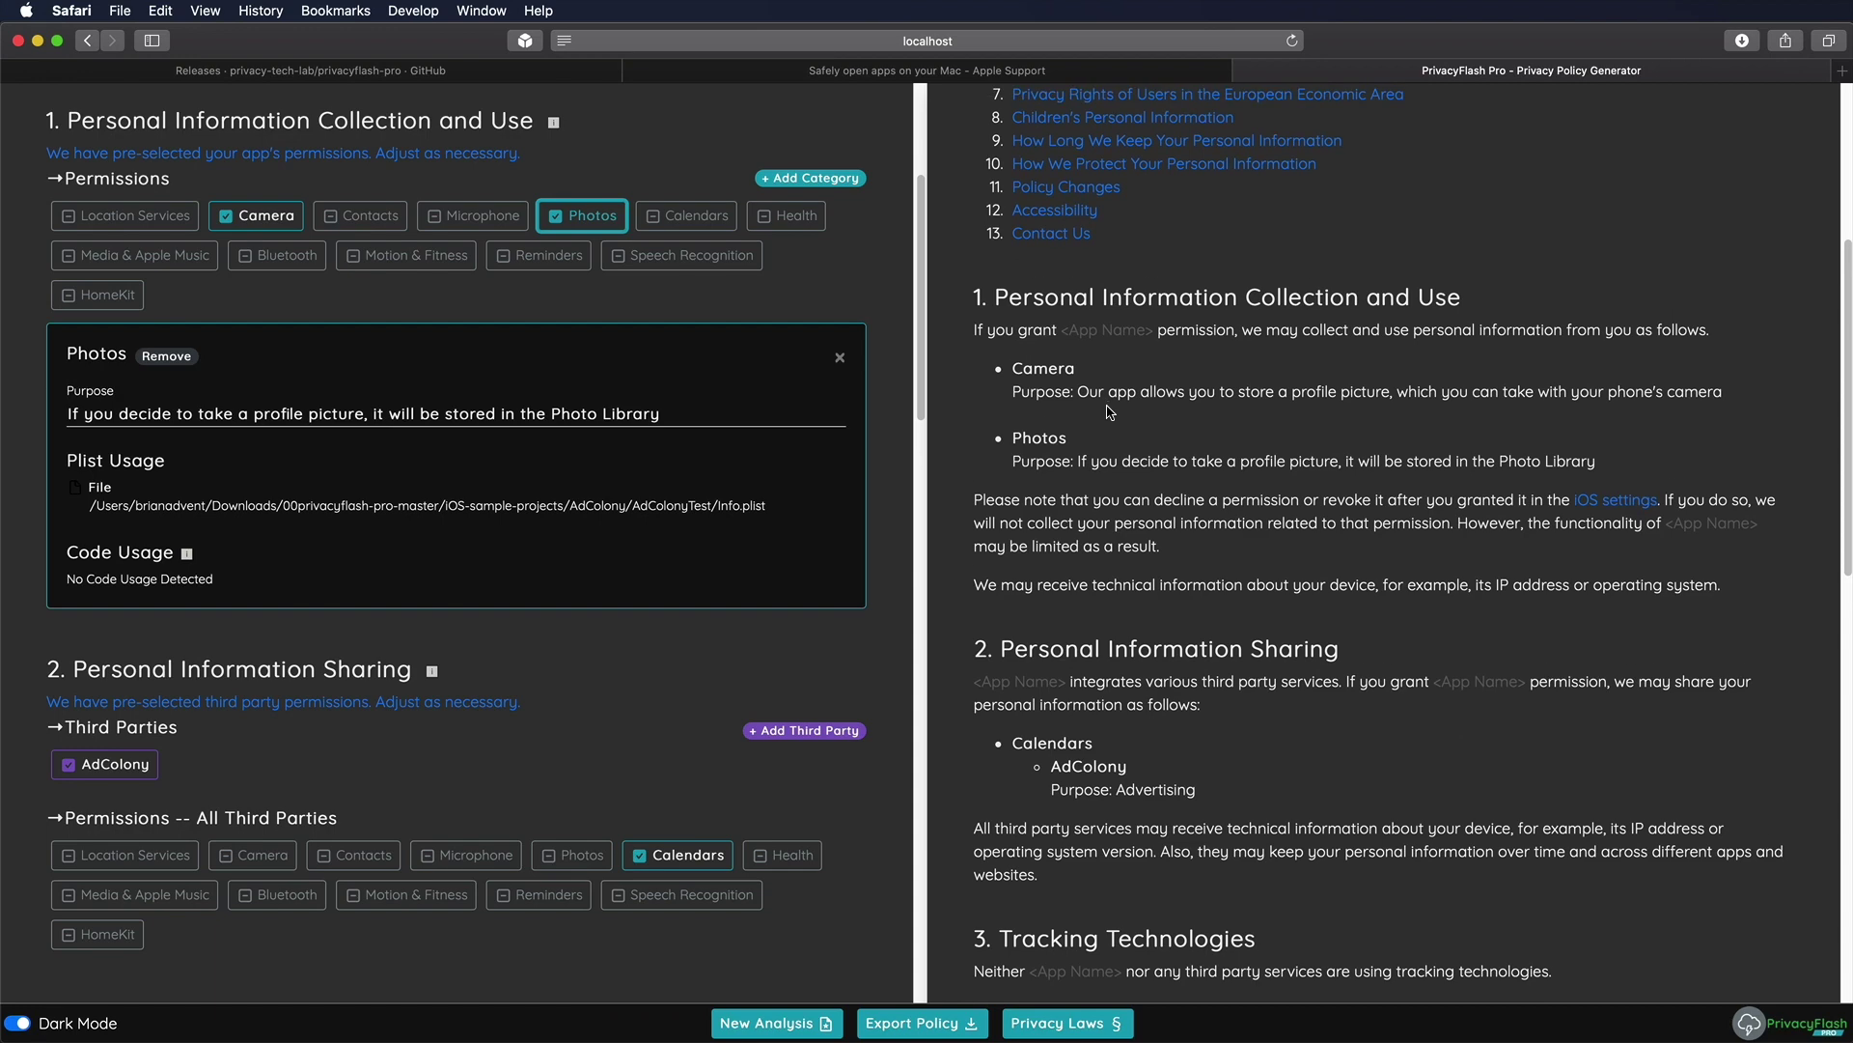
click(277, 255)
scroll(129, 481, down, 3)
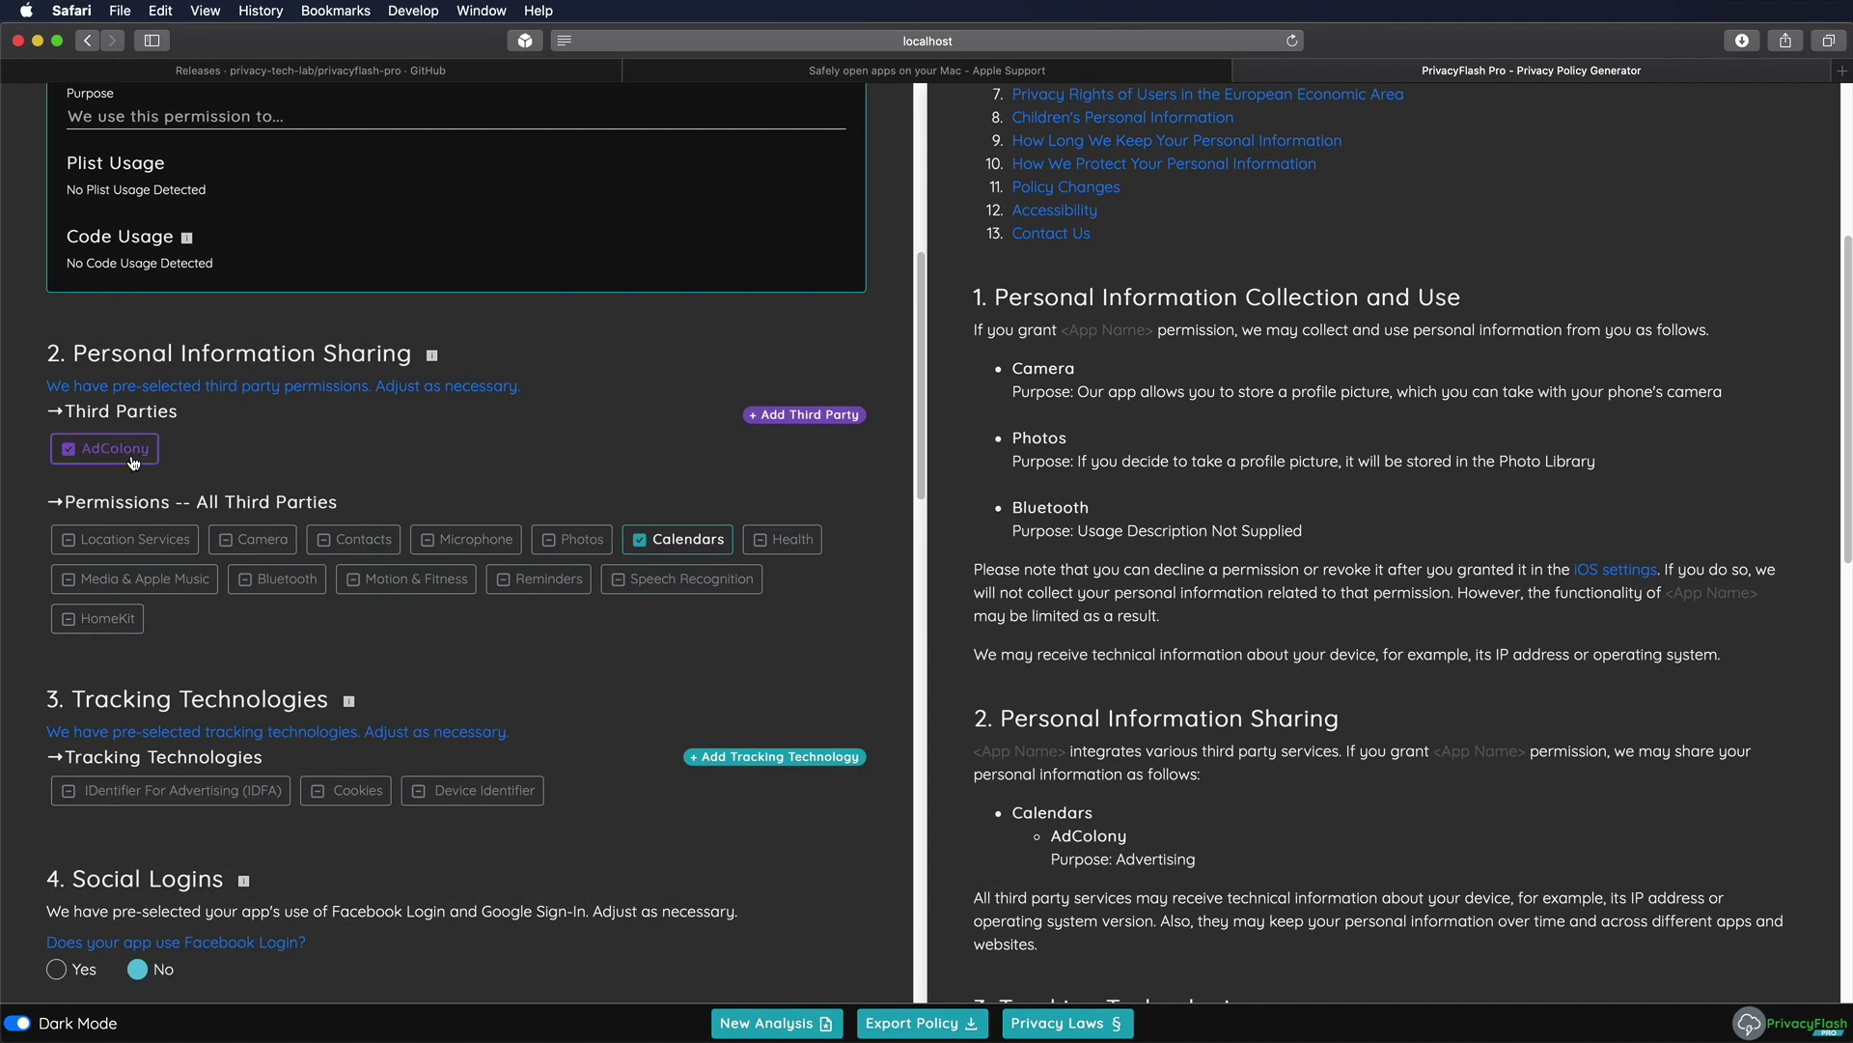
Step: Show AdColony's third-party details: Calendars data shared for advertising, with no tracking technologies
click(139, 456)
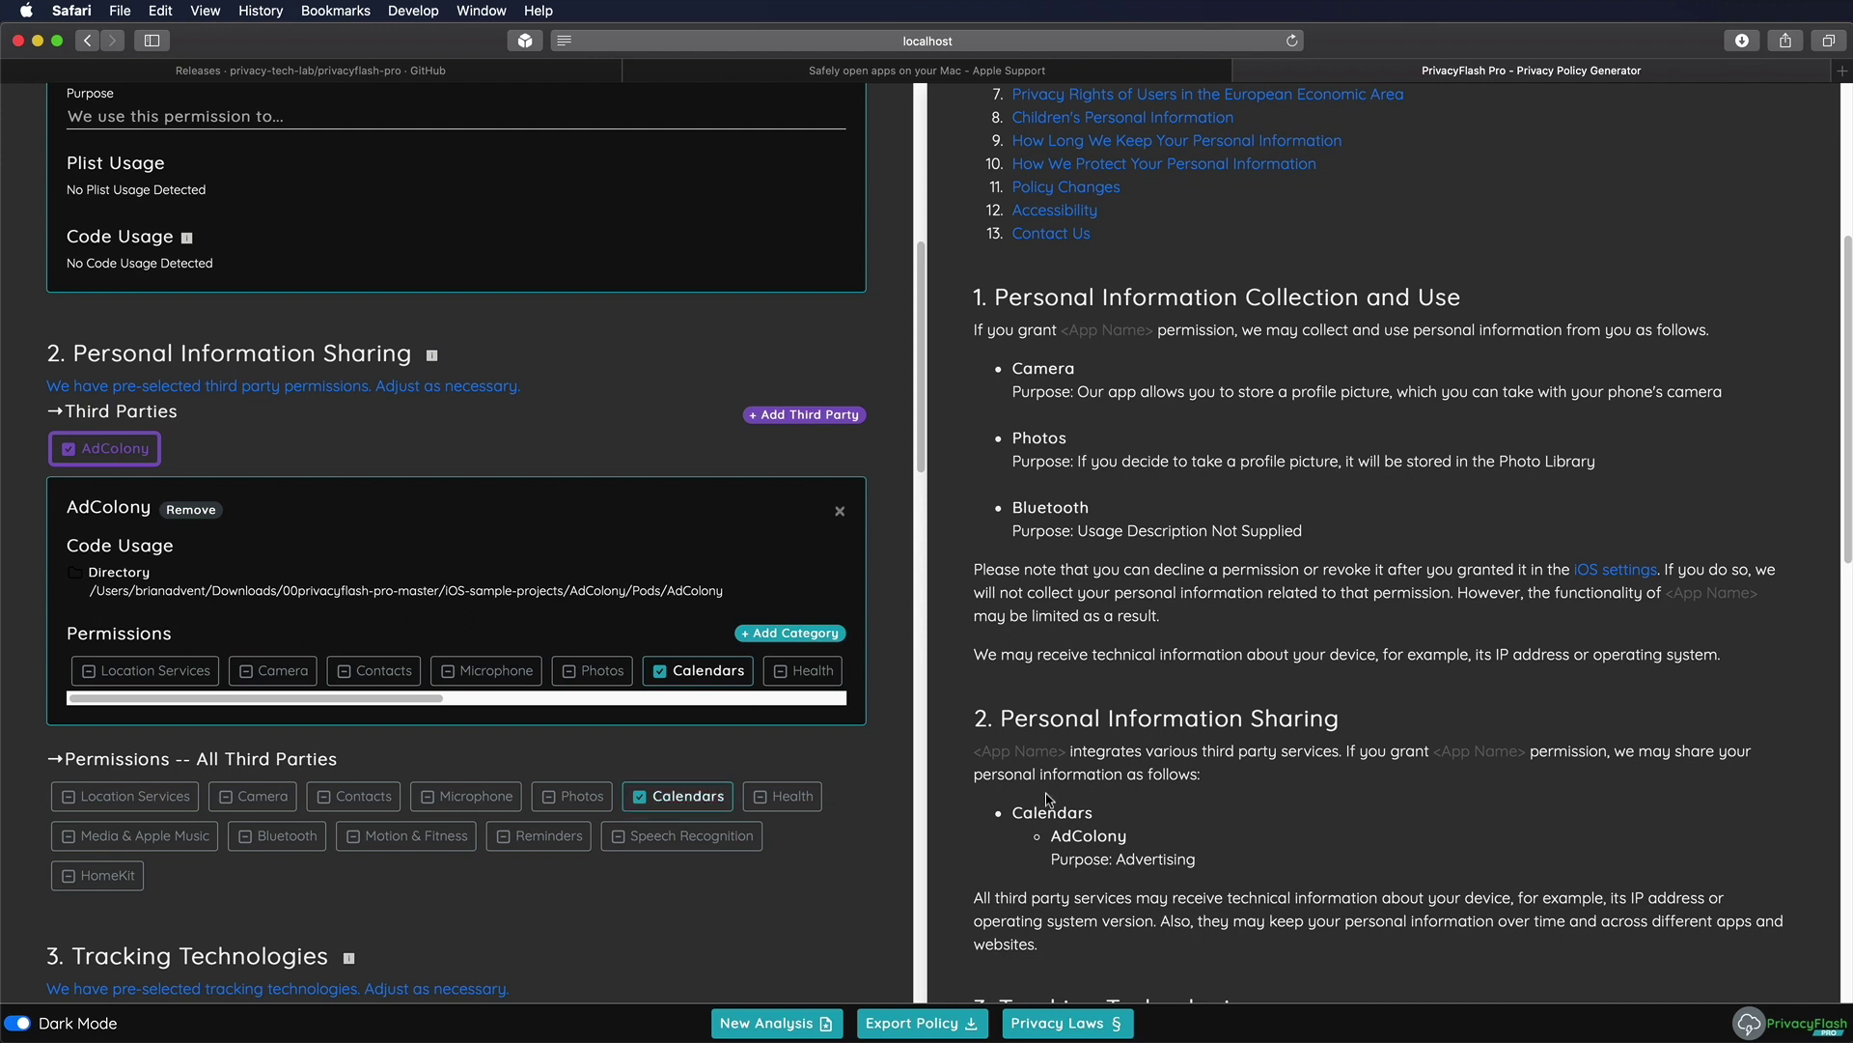
scroll(1070, 785, down, 1)
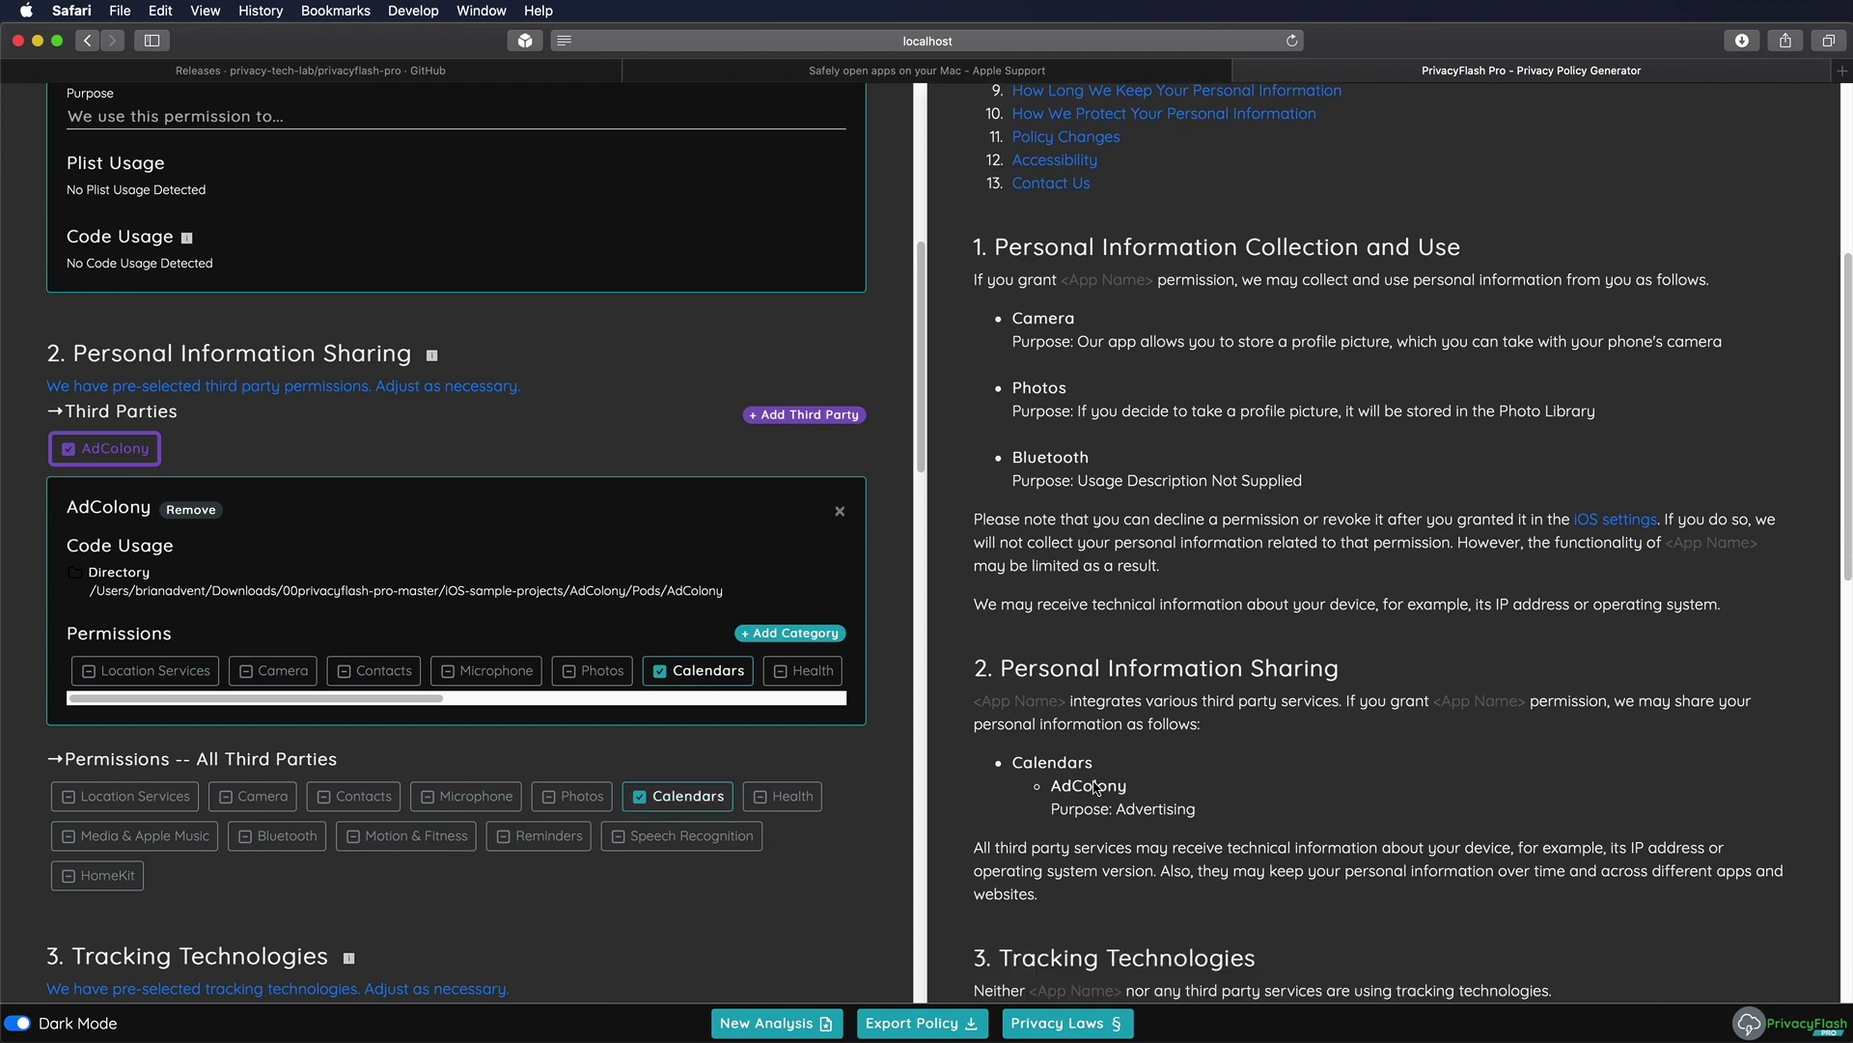
scroll(1097, 788, down, 1)
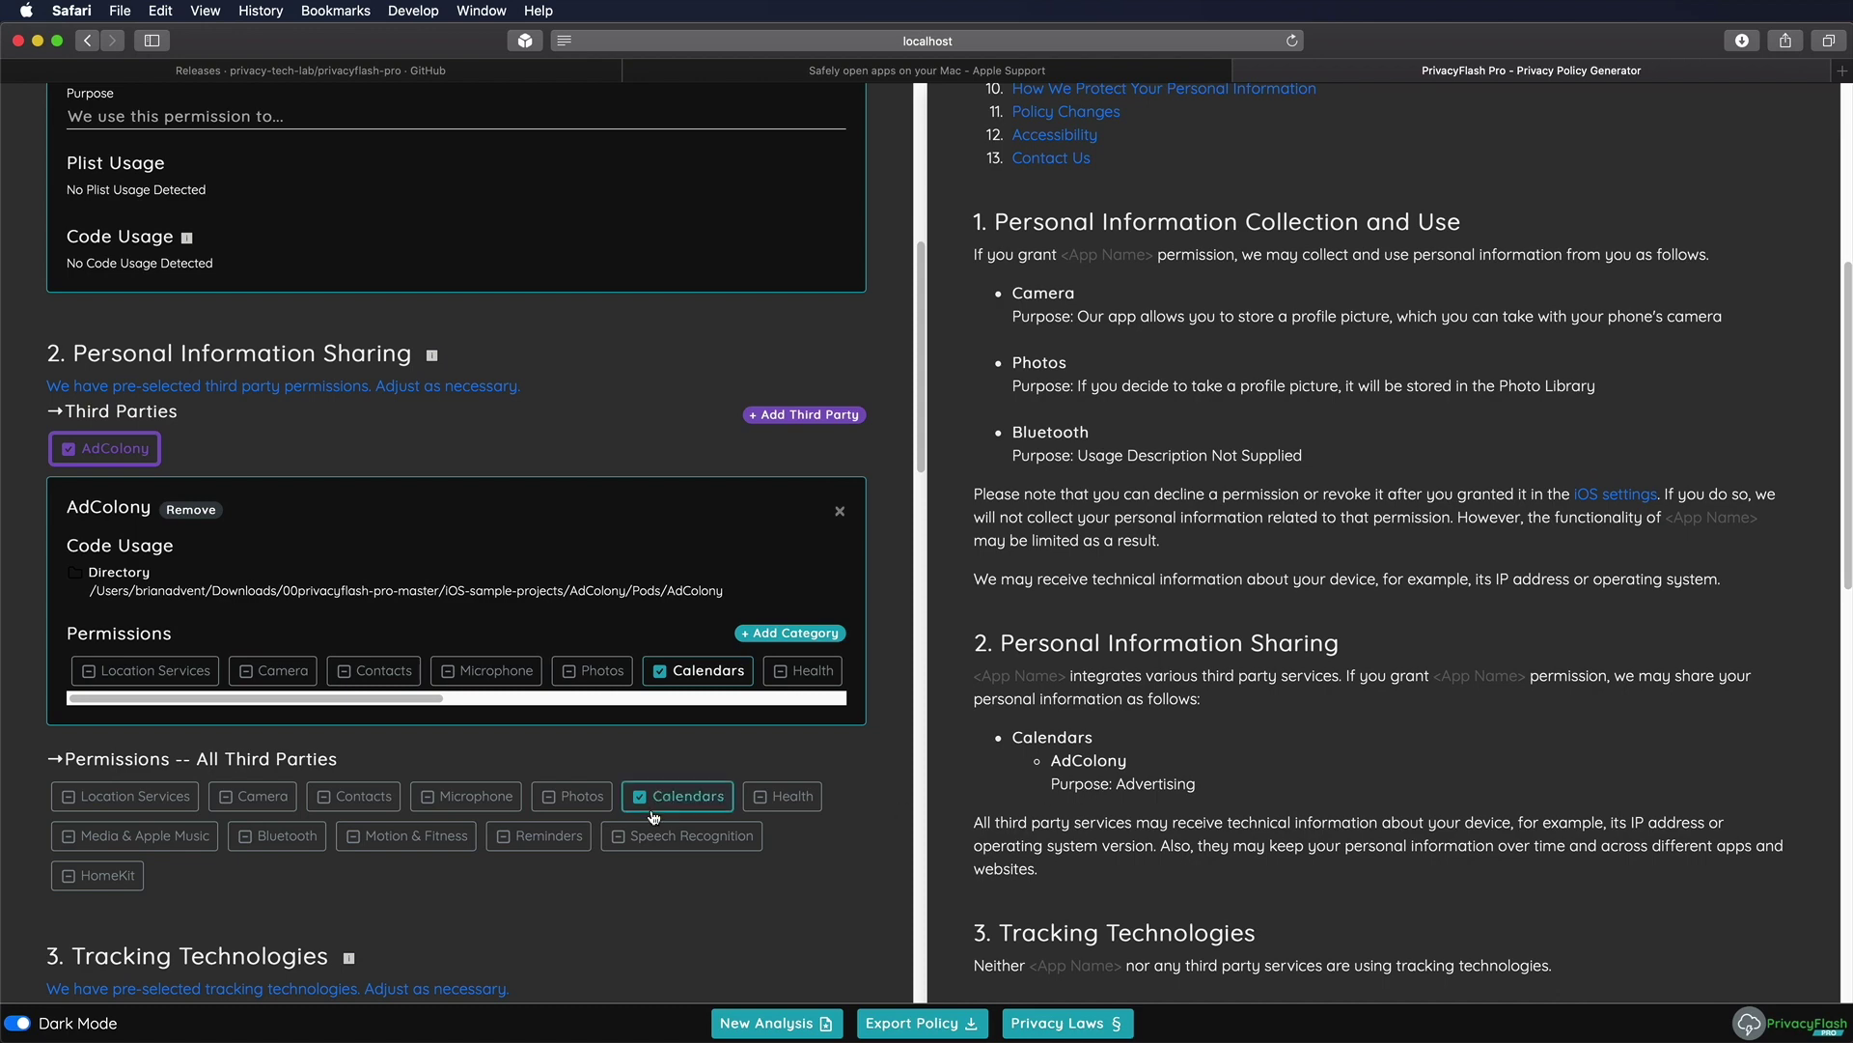
scroll(122, 595, down, 10)
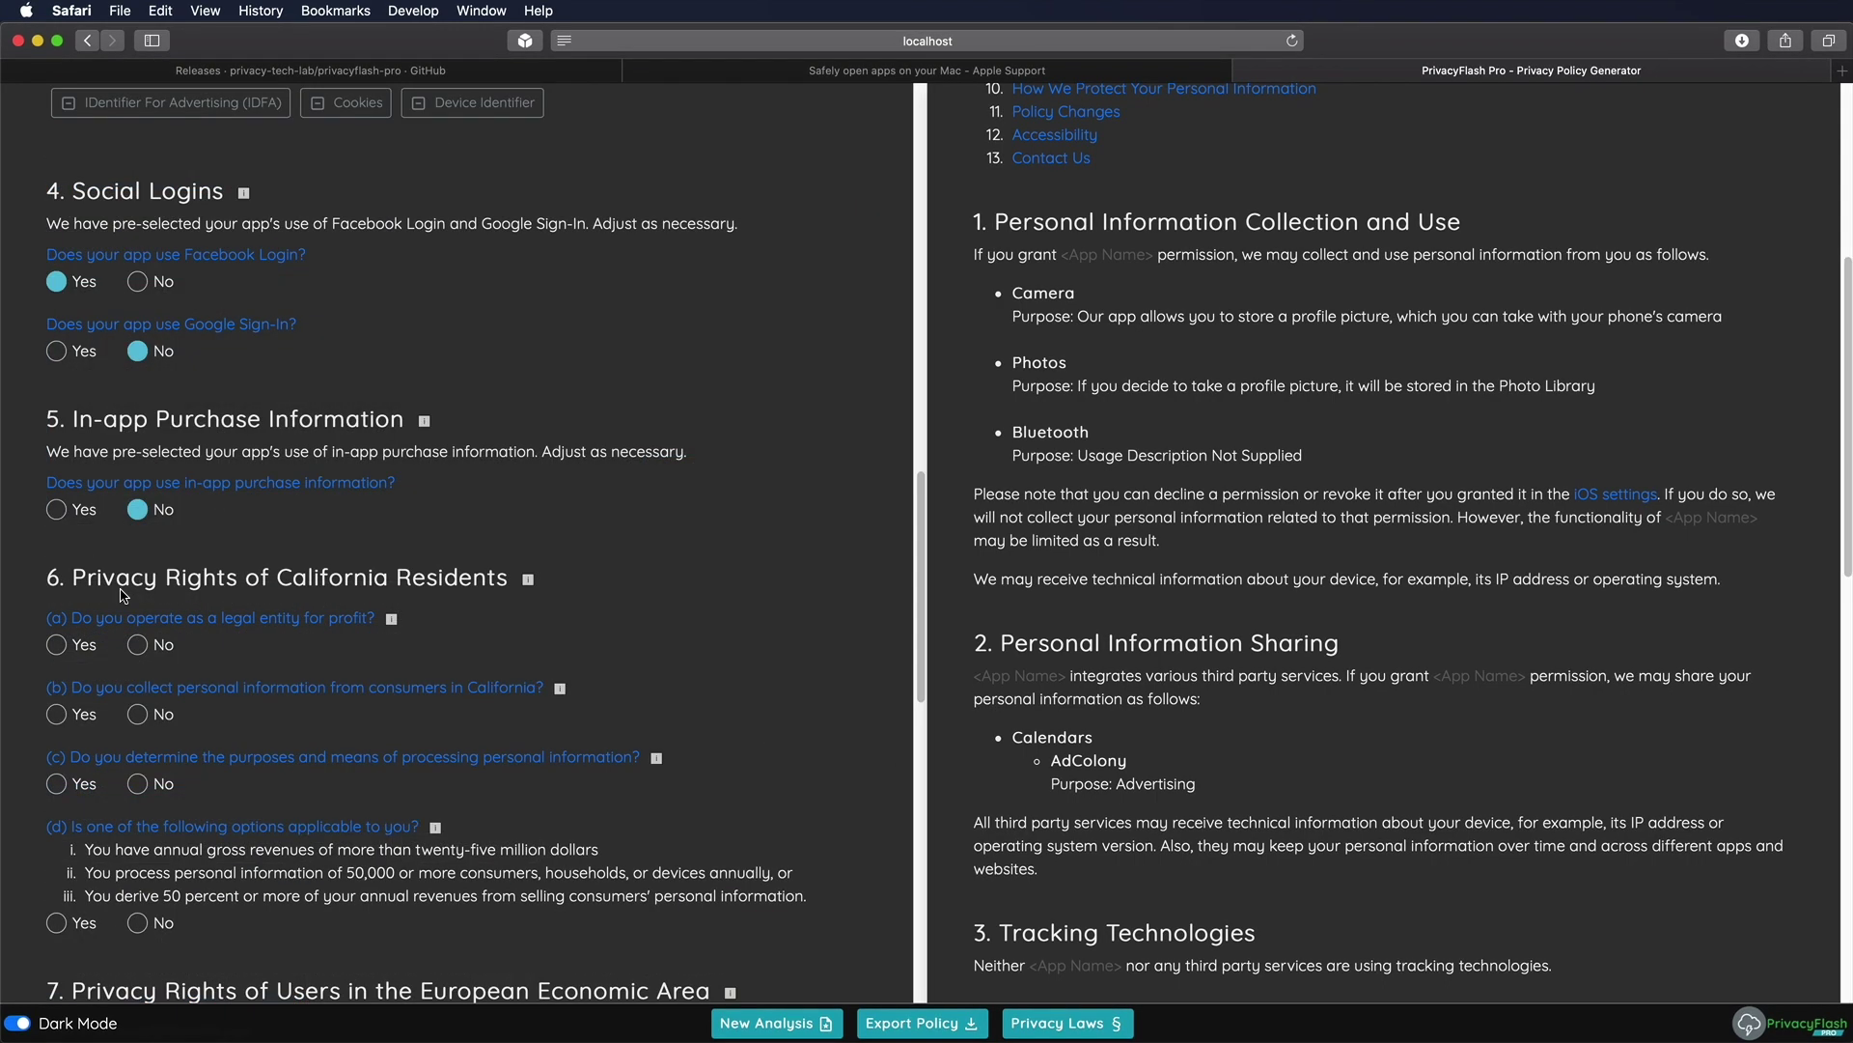